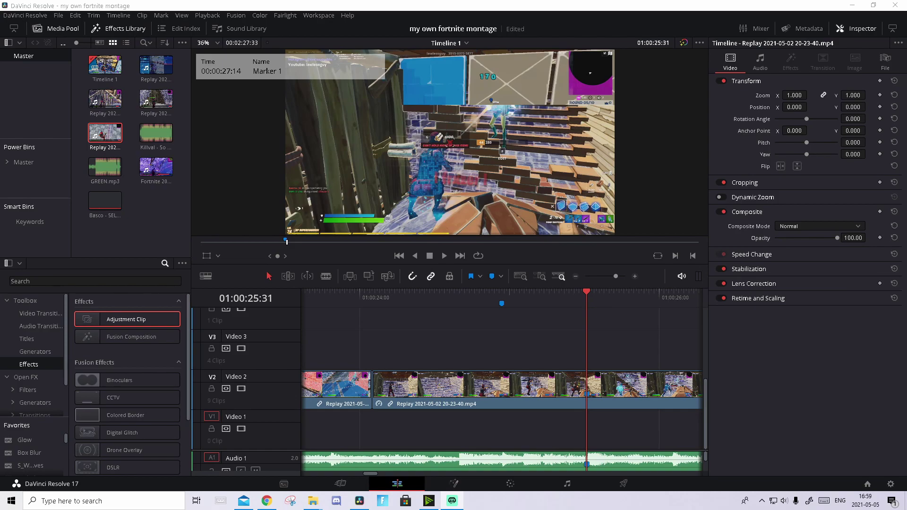
Step: Open the retime curve of the last replay clip on Video 2 and display only the Retime Speed curve
left_click(633, 393)
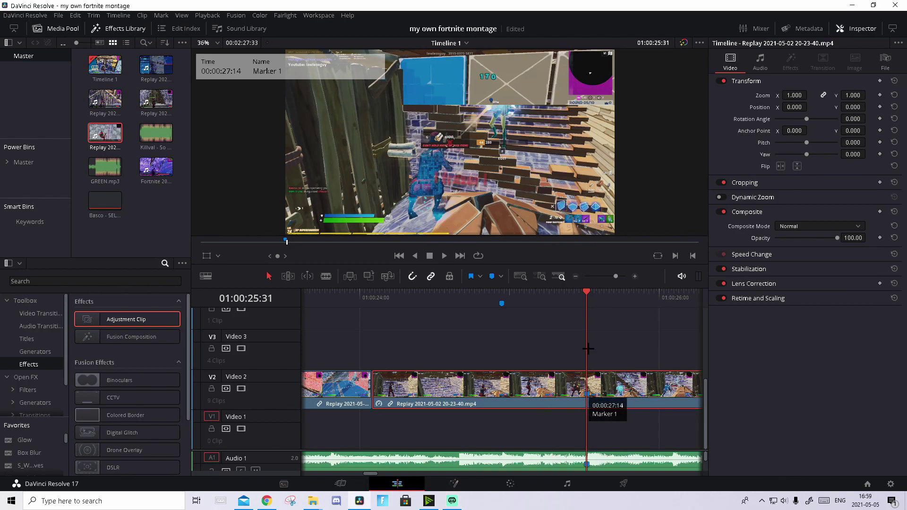
right_click(628, 387)
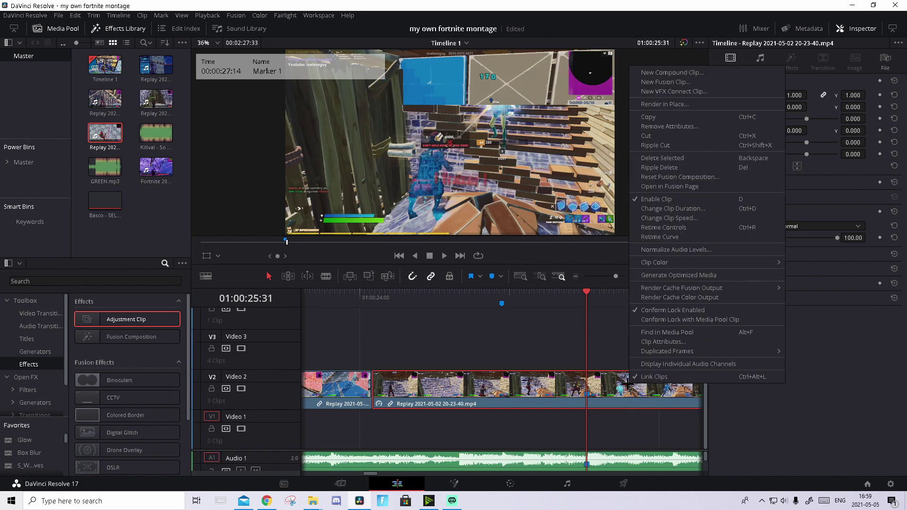
left_click(698, 236)
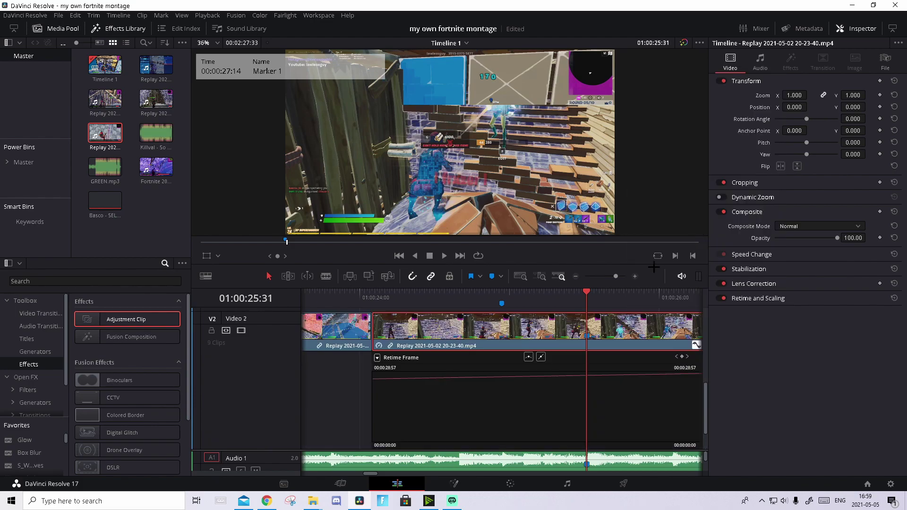
left_click(378, 358)
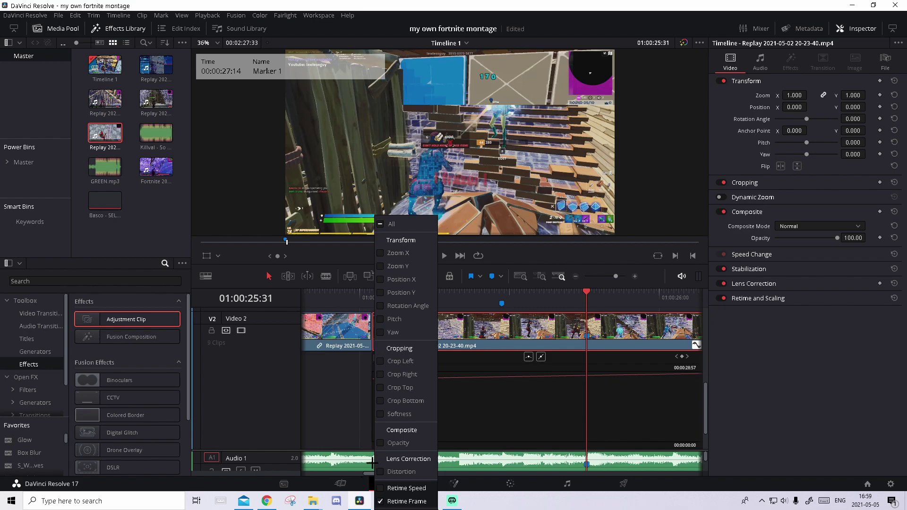
left_click(380, 488)
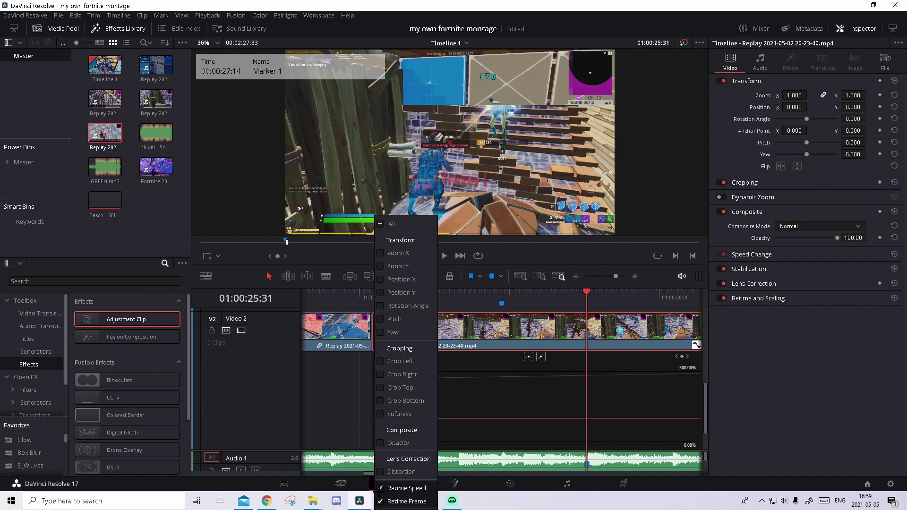
left_click(379, 500)
left_click(520, 403)
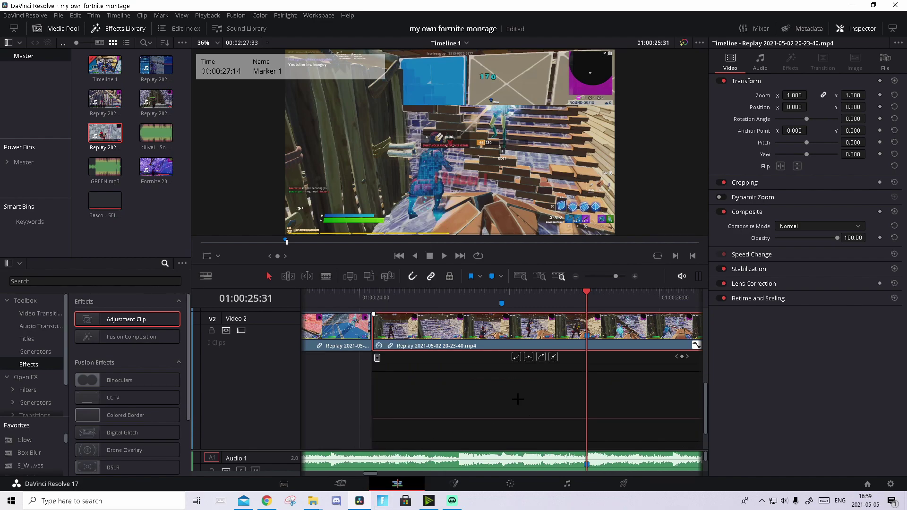
Step: Add a Retime Speed keyframe three frames after the clip's marker, at 01:00:25:34
key("ctrl+minus")
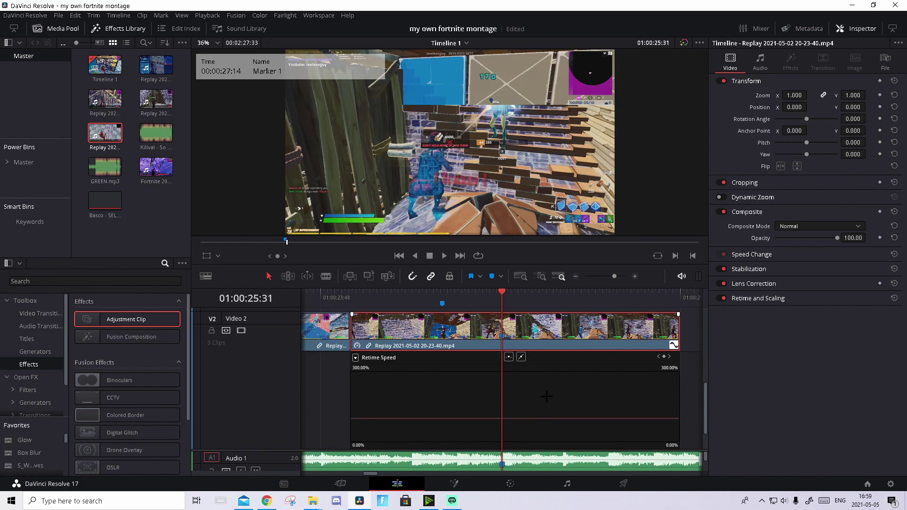
key("Left")
key("Left")
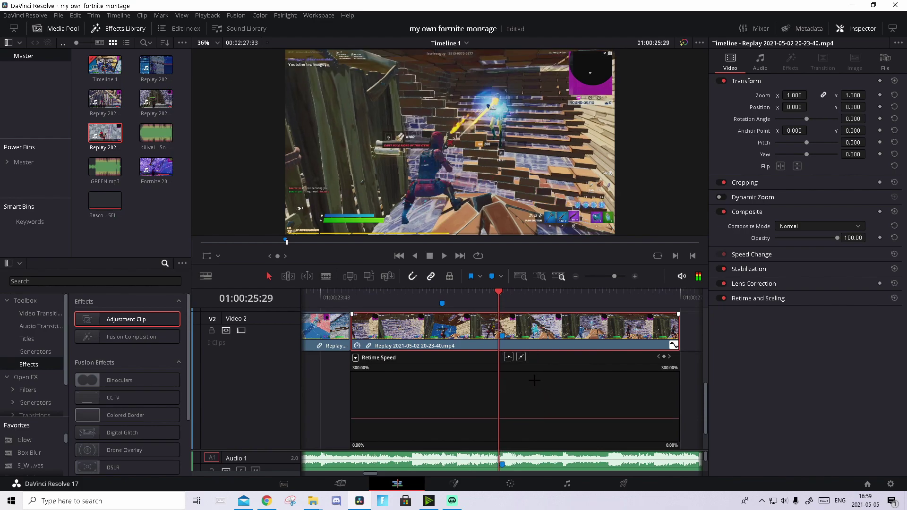
key("Right")
key("Right")
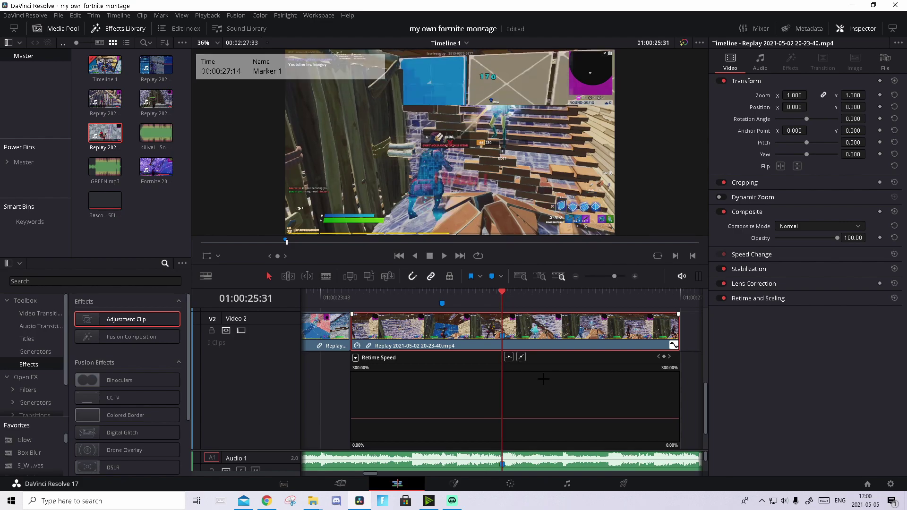
key("Right")
key("Right")
key("Right")
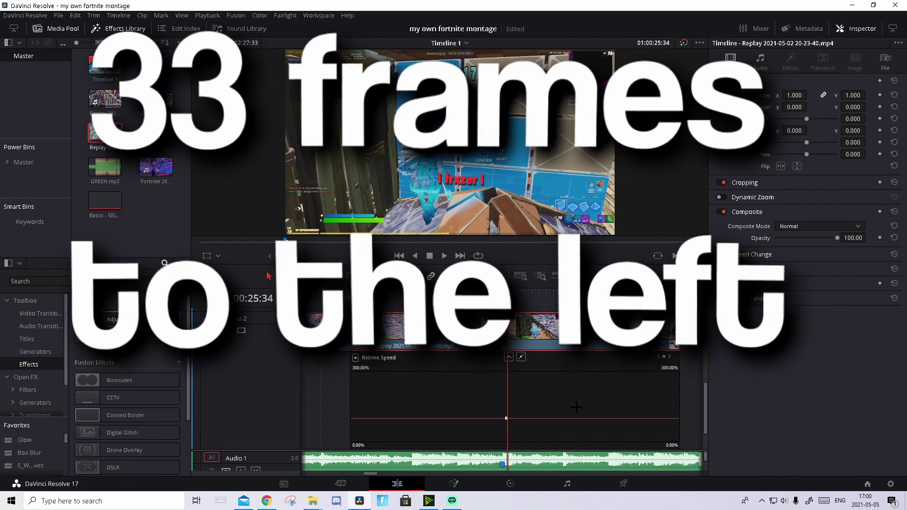
Step: Add a second Retime Speed keyframe before the marker, at about 01:00:25:04
key("Left")
key("Left")
key("Left")
key("Left")
key("Left")
key("Left")
key("Left")
key("Left")
key("Left")
key("Left")
key("Left")
key("Left")
key("Left")
key("Left")
key("Left")
key("Left")
key("Left")
key("Left")
key("Left")
key("Left")
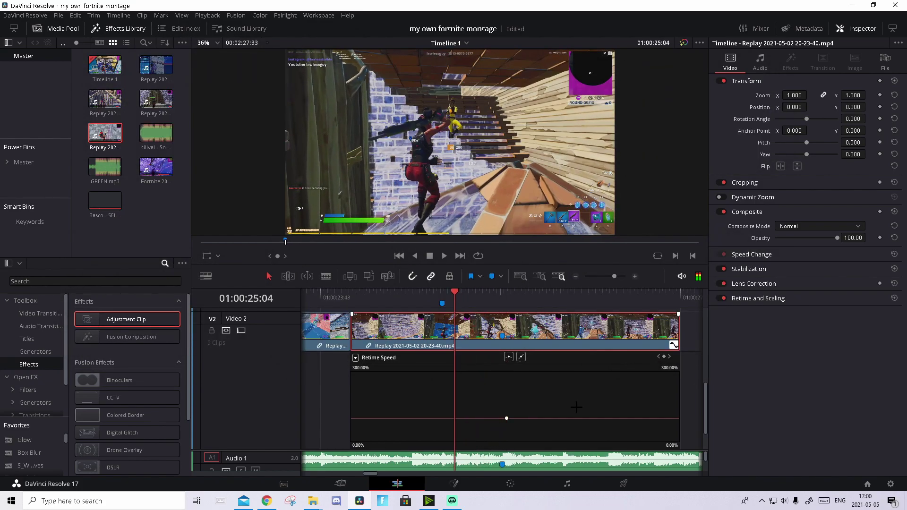
left_click(664, 356)
Step: Add a middle Retime Speed keyframe at 01:00:25:19 and slow the segment before it to about 45%
left_click(479, 294)
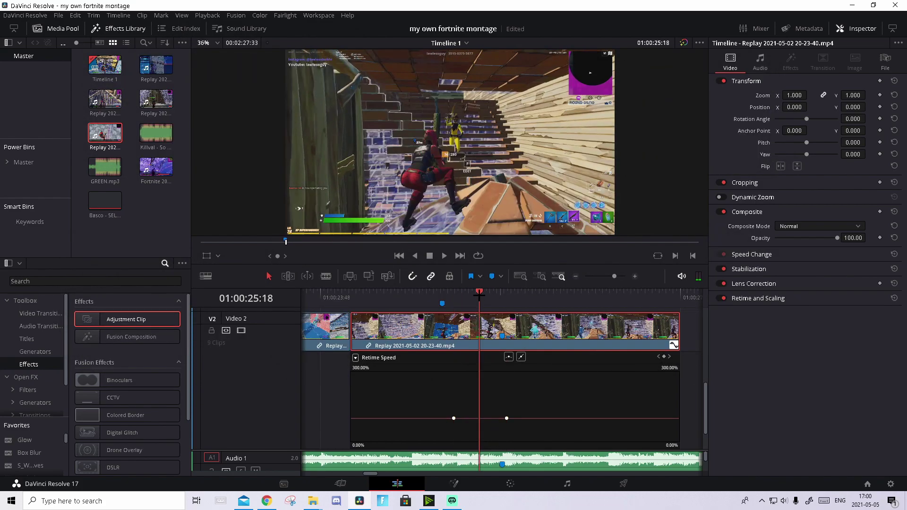
key("Right")
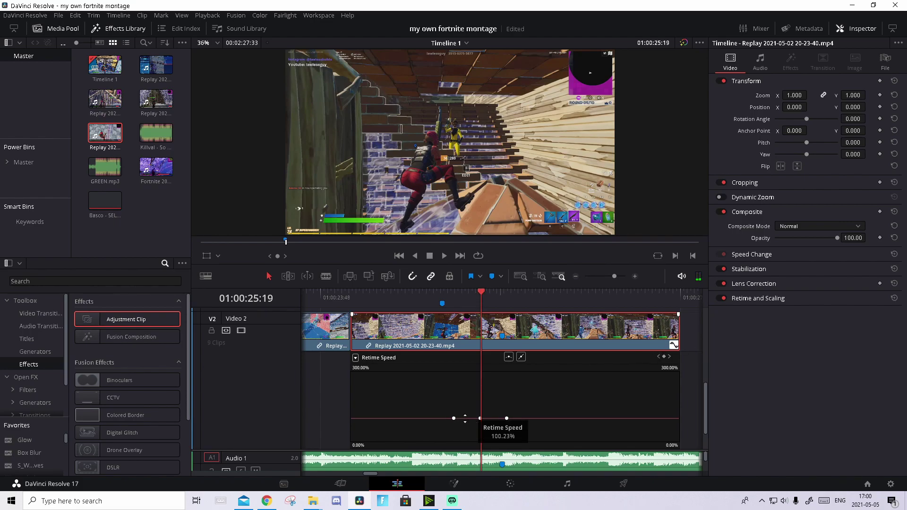
left_click_drag(465, 418, 453, 477)
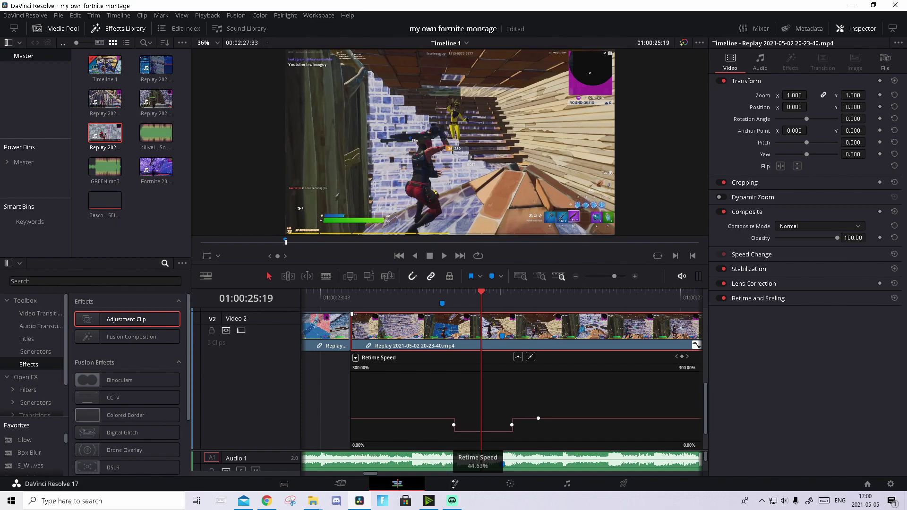
Step: Raise the second retime segment's speed to near the top of the 300% graph, and shift its starting keyframe earlier, just before the marker
left_click_drag(524, 419, 546, 206)
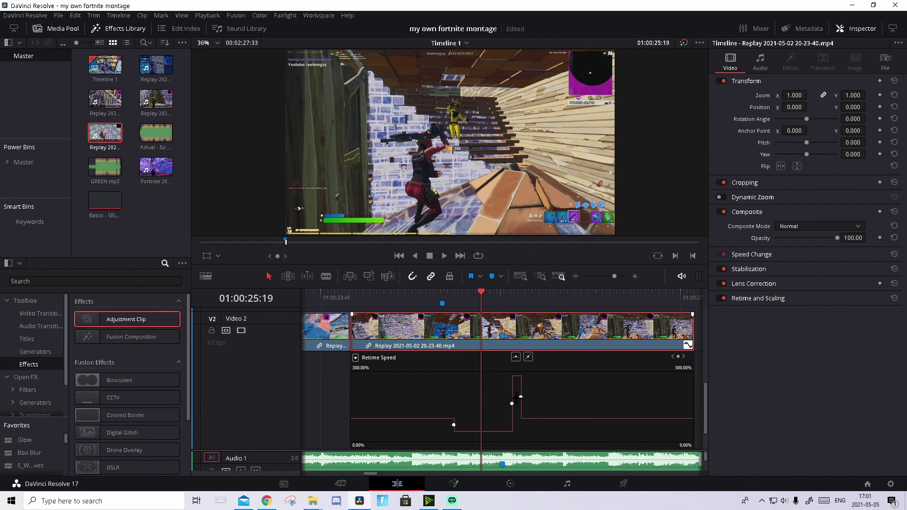
left_click(513, 403)
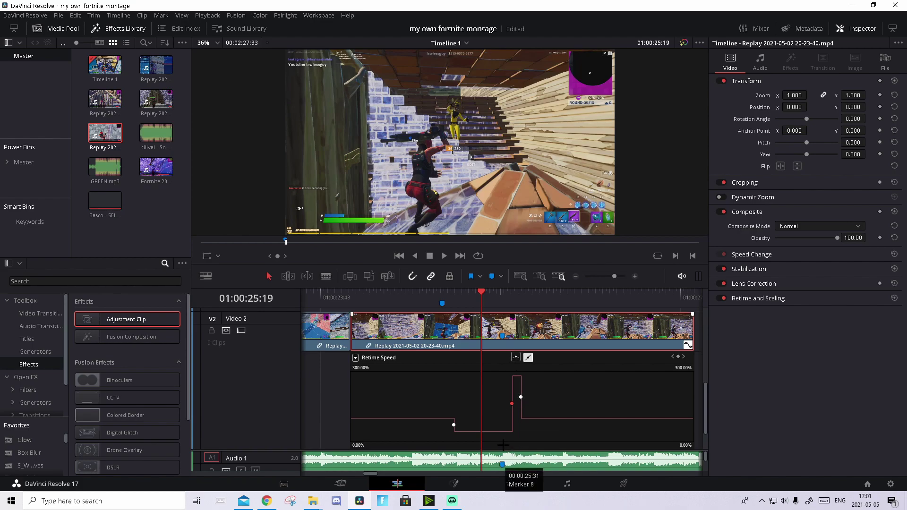
left_click_drag(512, 403, 491, 404)
Step: Play through the speed peak, add a Retime Speed keyframe shortly after it, and slow the segment between them to about the first slow section's level
left_click(422, 302)
mouse_move(421, 302)
left_mouse_down()
mouse_move(403, 301)
mouse_move(527, 301)
mouse_move(498, 299)
left_mouse_up()
key("space")
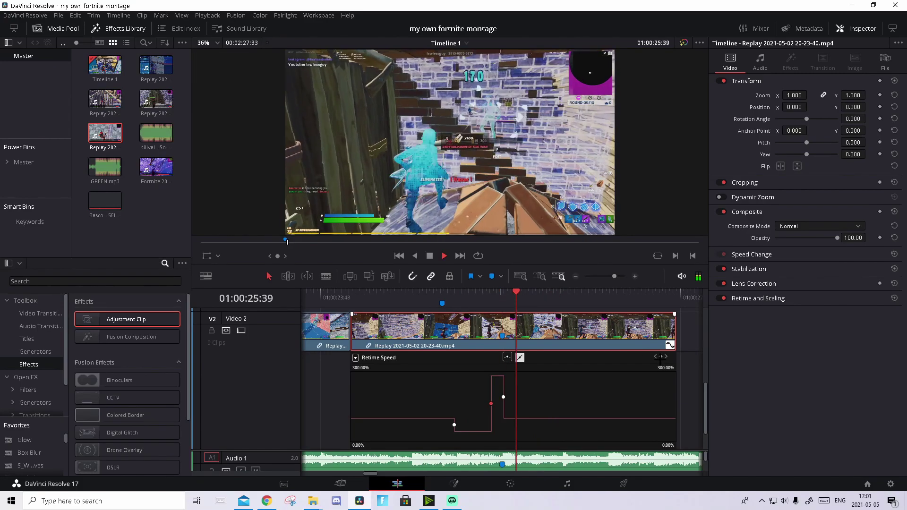
key("space")
left_click(661, 356)
left_click_drag(523, 418, 562, 444)
Step: Play back the retimed section from 01:00:25:04 and close the clip's retime curve
left_click_drag(520, 293, 454, 302)
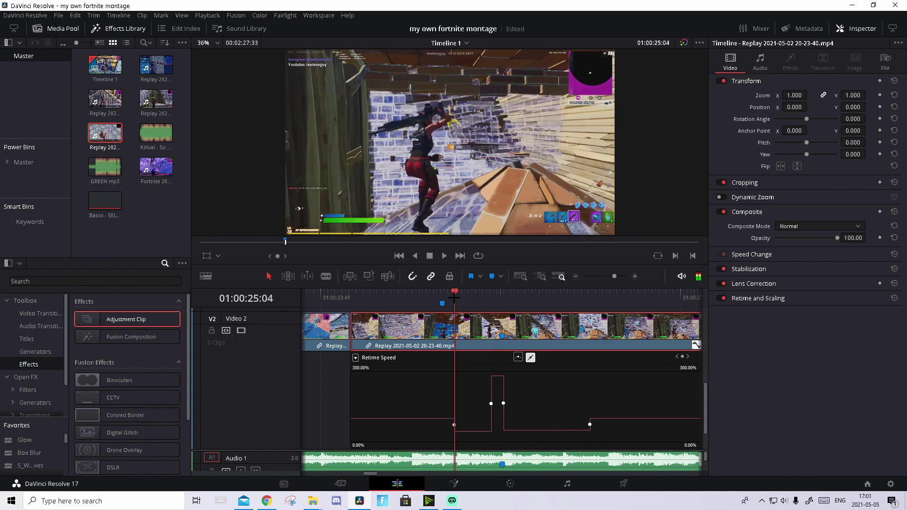
key("space")
key("space")
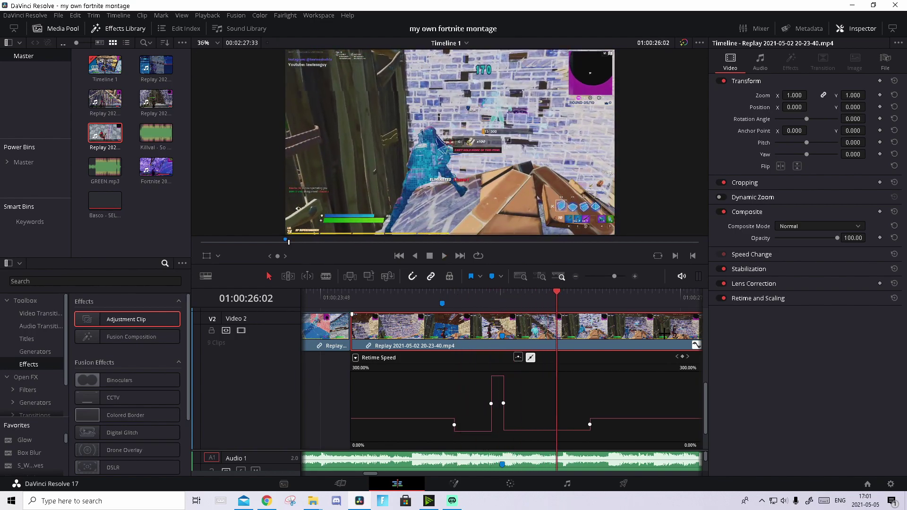
left_click(695, 346)
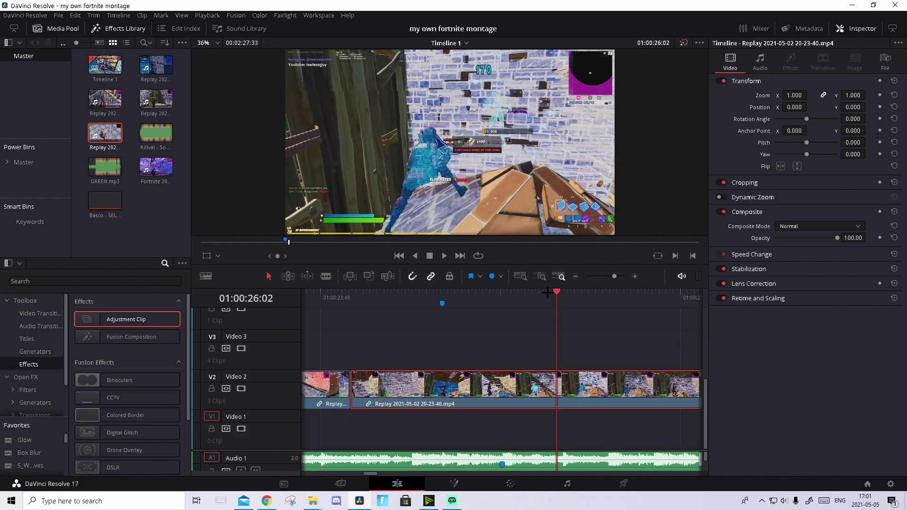
Step: Add an Adjustment Clip on Video 4 above the last replay clips, ending at the shot marker
left_click(501, 297)
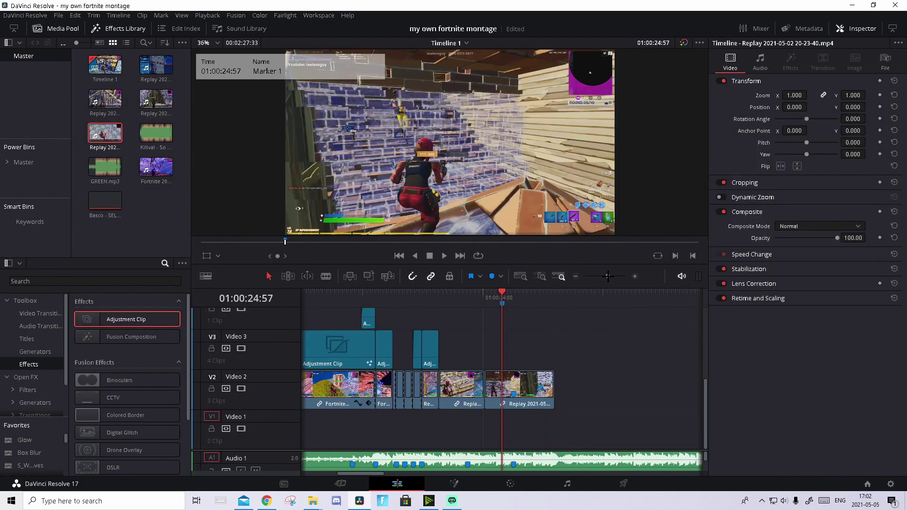
left_click_drag(126, 320, 482, 326)
left_click_drag(536, 318, 461, 327)
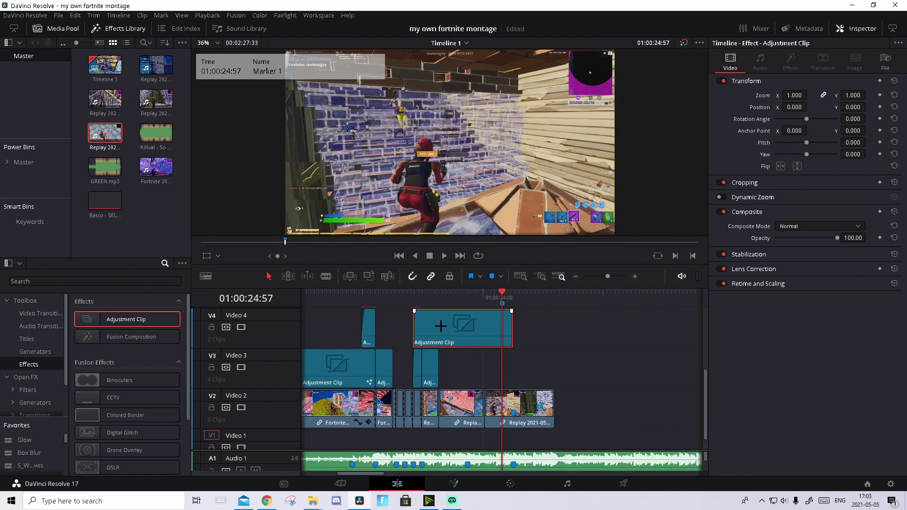
scroll(446, 334, "up", 1)
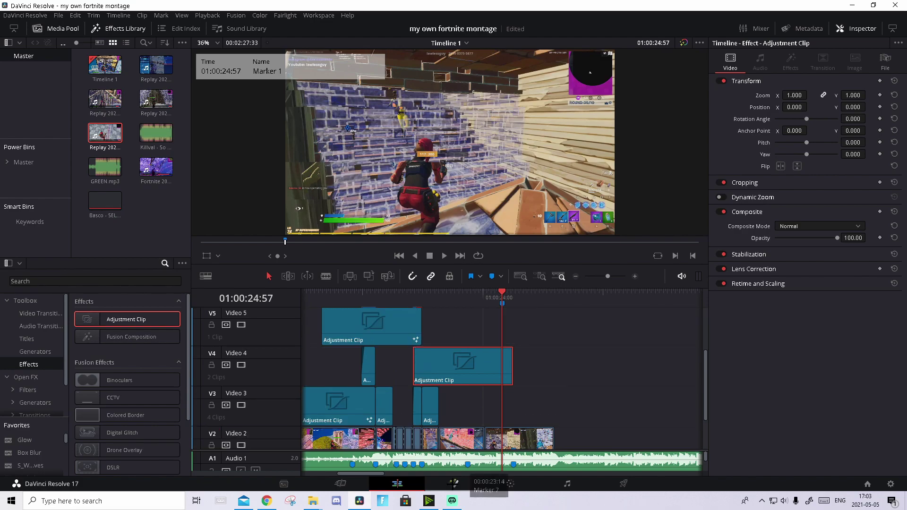
Step: In Fusion, insert the preset Transform and CameraShake nodes between MediaIn1 and MediaOut1 of the adjustment clip, and return to the timeline
left_click(454, 477)
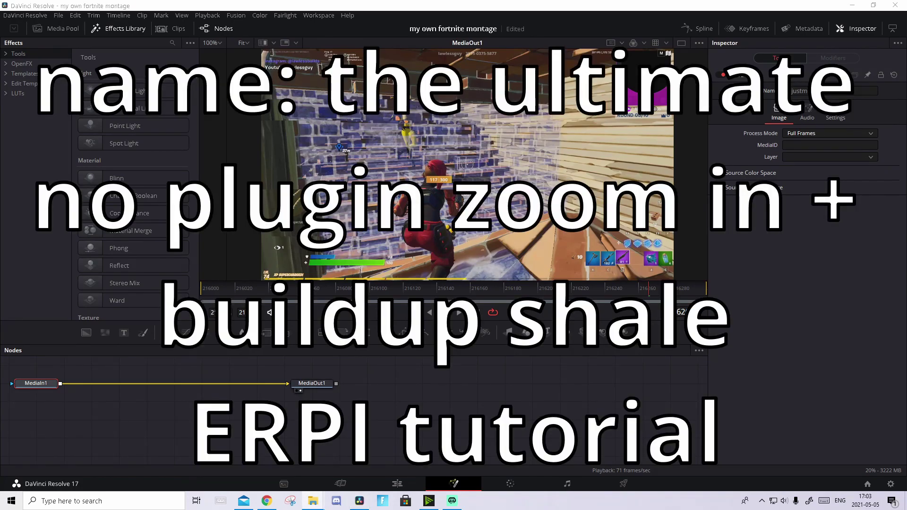
left_click_drag(296, 409, 207, 389)
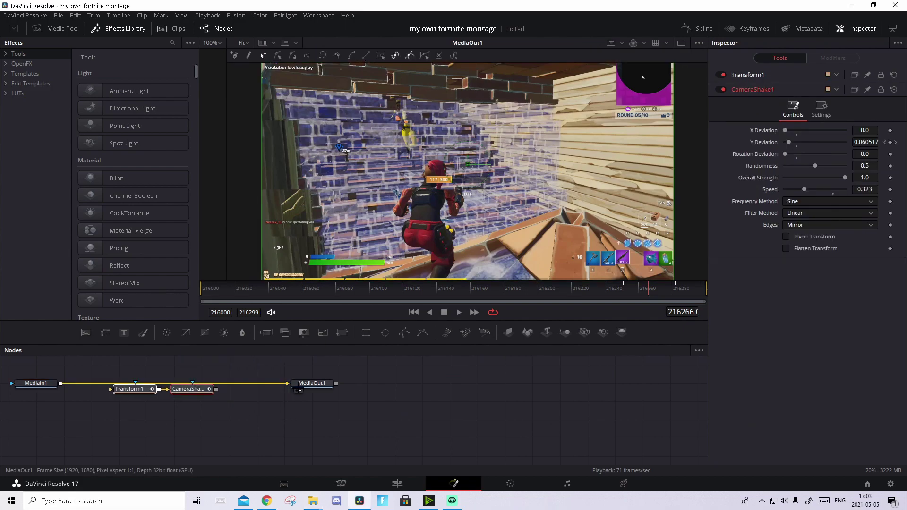
left_click_drag(285, 384, 147, 390)
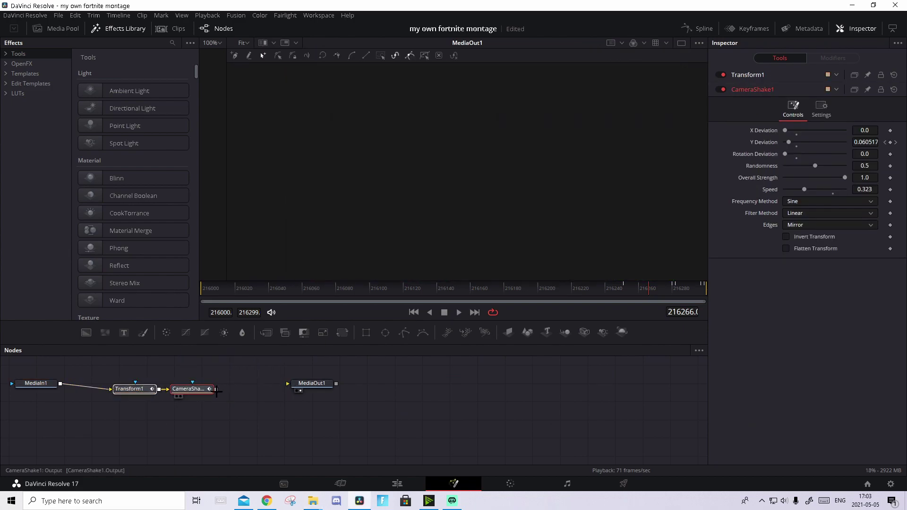
left_click_drag(217, 390, 288, 384)
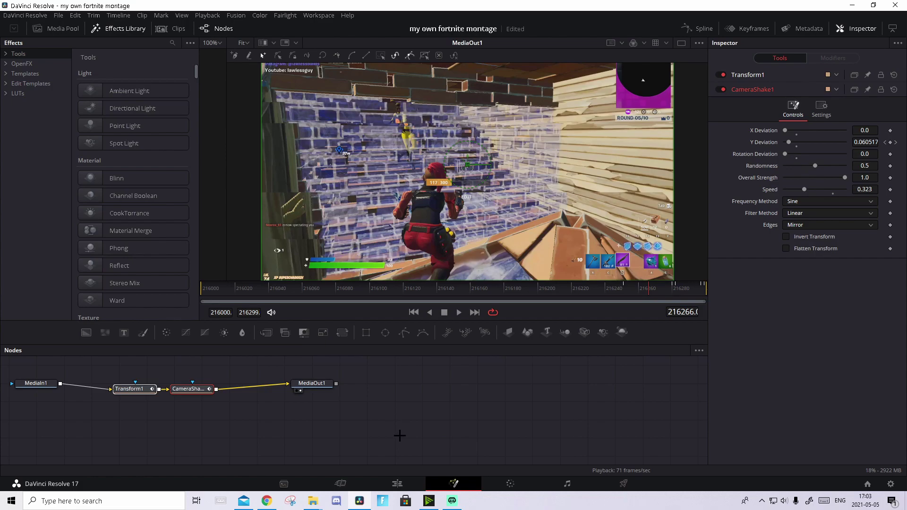
left_click(397, 483)
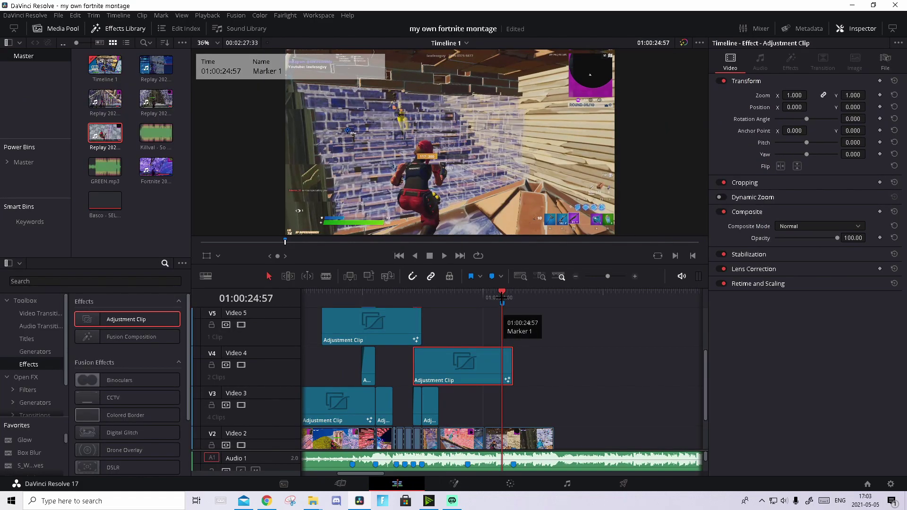
Step: Preview the camera shake and trim the Video 4 adjustment clip to span the two audio markers, ending at 01:00:25:31
key("space")
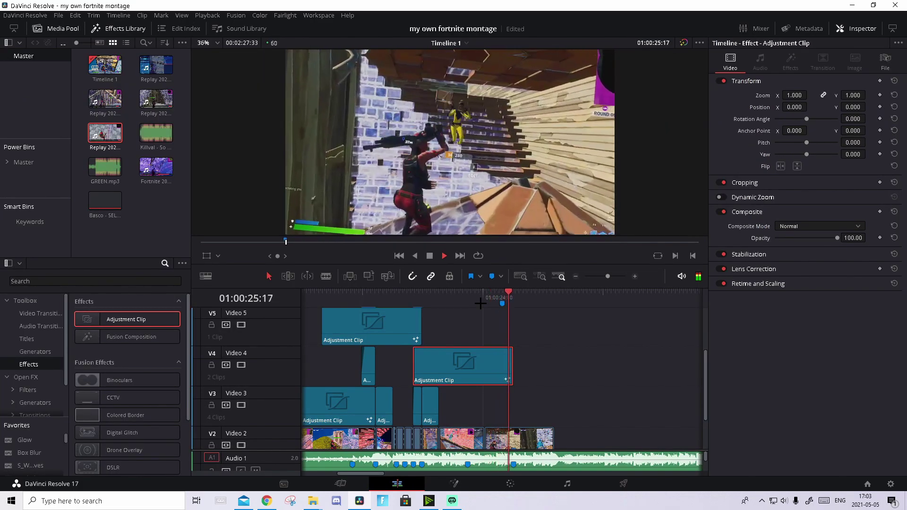
left_click(517, 291)
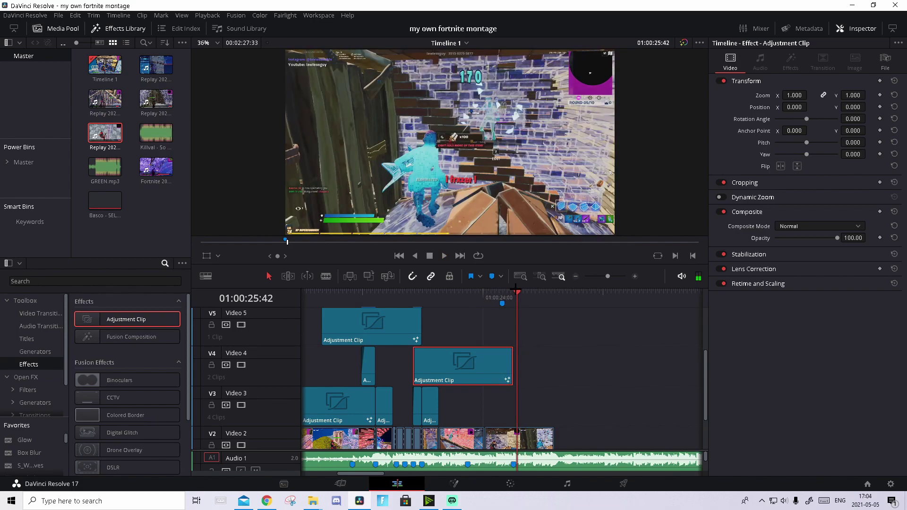
left_click(635, 276)
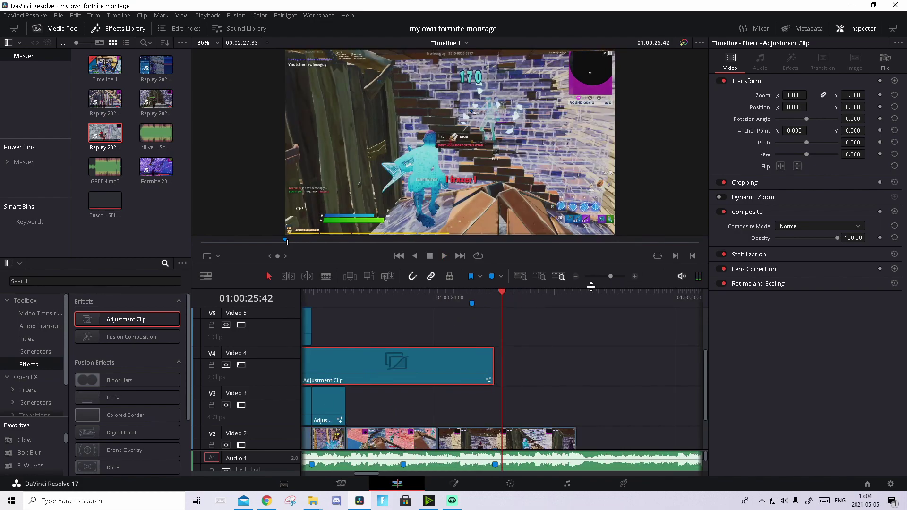
left_click_drag(611, 276, 608, 276)
left_click_drag(407, 362, 462, 355)
left_click(500, 294)
left_click(635, 276)
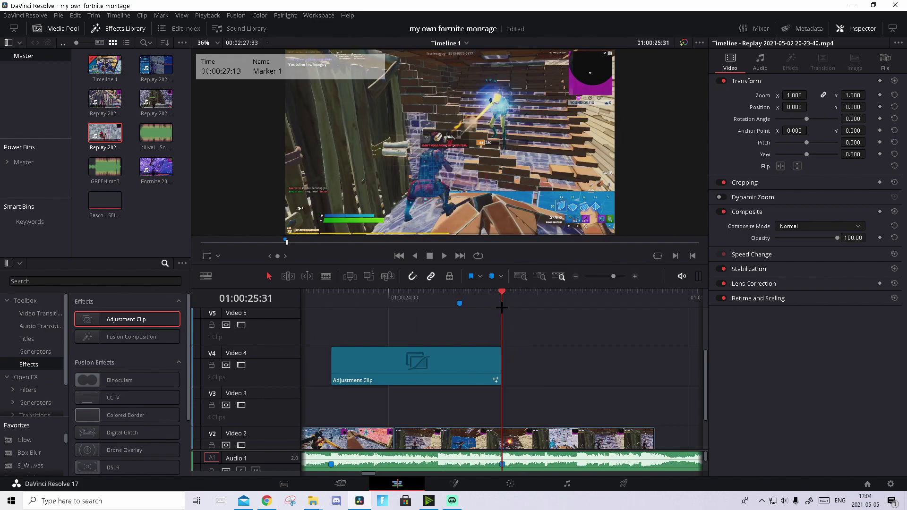
Step: Move the playhead from the shot marker at 01:00:25:31 back to the timeline marker at 01:00:24:57
mouse_move(502, 308)
left_mouse_down()
mouse_move(482, 301)
mouse_move(502, 297)
left_mouse_up()
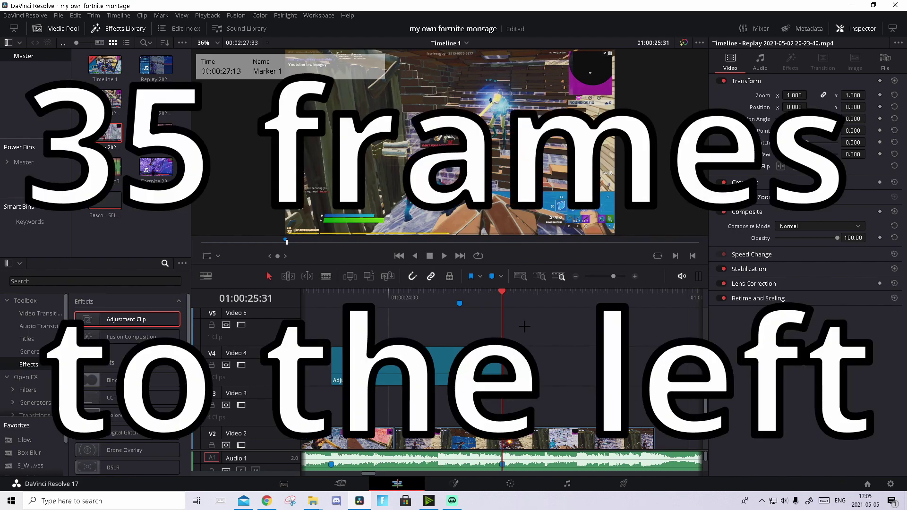
key("Left")
key("Left")
key("Left")
key("Left")
key("Left")
key("Left")
key("Left")
key("Left")
key("Left")
key("Left")
key("Left")
key("Left")
key("Left")
key("Left")
key("Left")
key("Left")
key("Left")
key("Left")
key("Left")
key("Left")
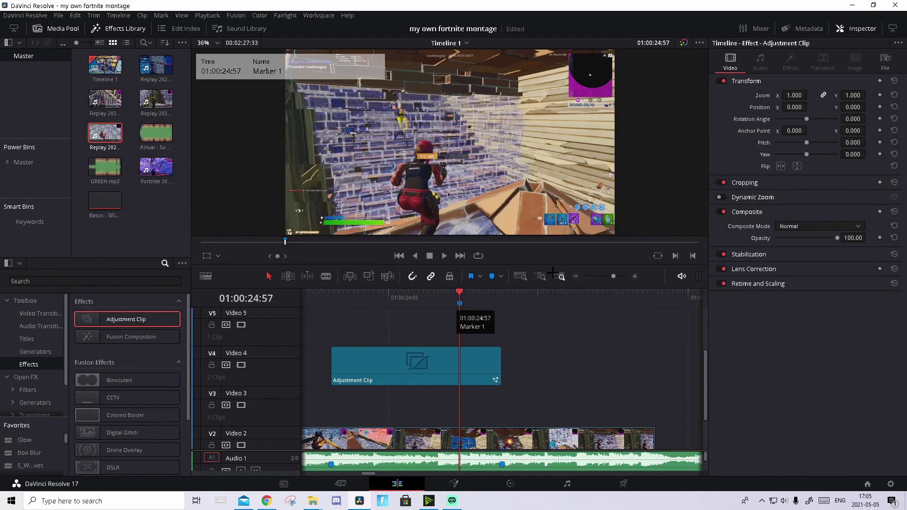
left_click_drag(613, 277, 612, 277)
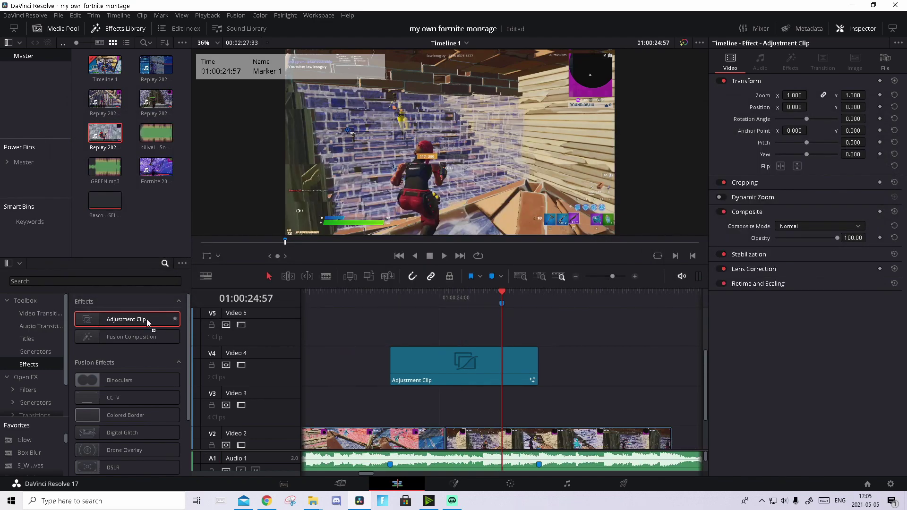
Step: Add an Adjustment Clip on Video 5 starting at the 01:00:24:57 marker and trim it to end level with the Video 4 adjustment clip
left_click_drag(148, 320, 507, 327)
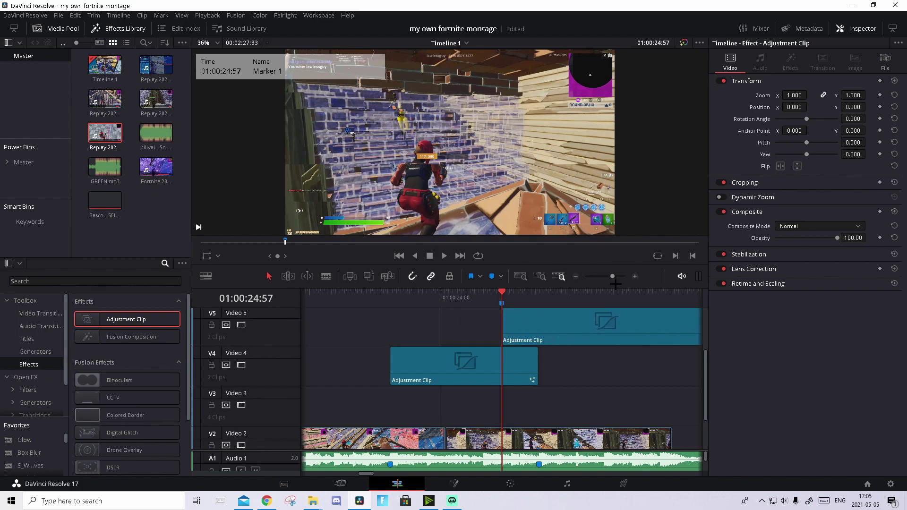
left_click_drag(612, 276, 609, 276)
left_click_drag(614, 316, 515, 316)
left_click_drag(609, 277, 614, 276)
left_click(540, 331)
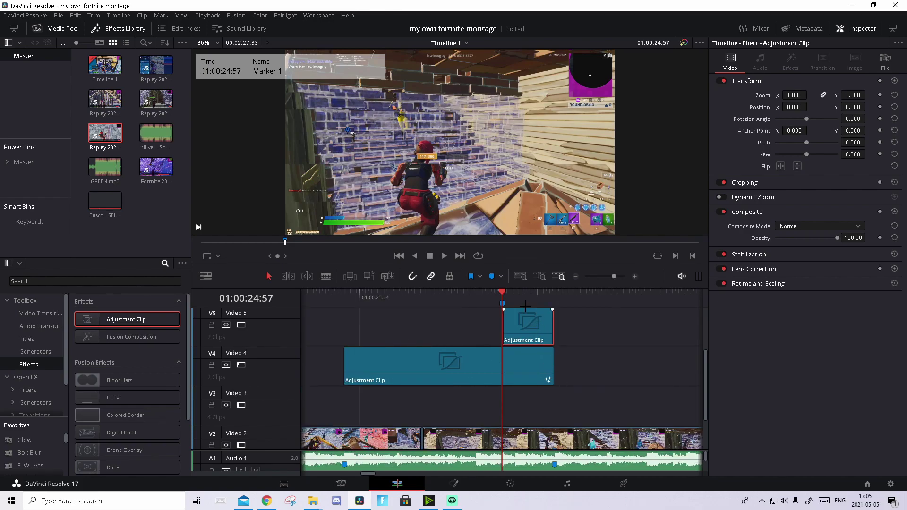
left_click(516, 297)
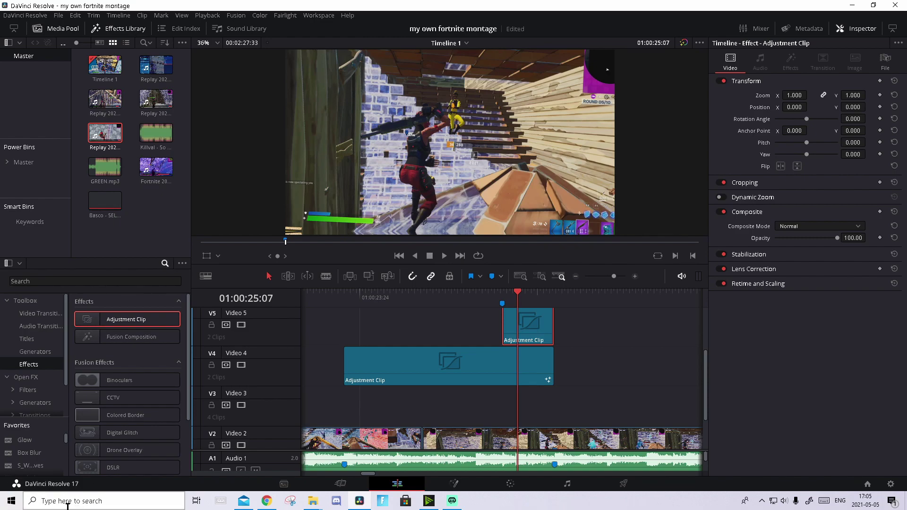
Step: Switch to File Explorer via %localappdata%, view the LooksBuilder > Looks > Custom folder of look presets, and close the window
left_click(100, 503)
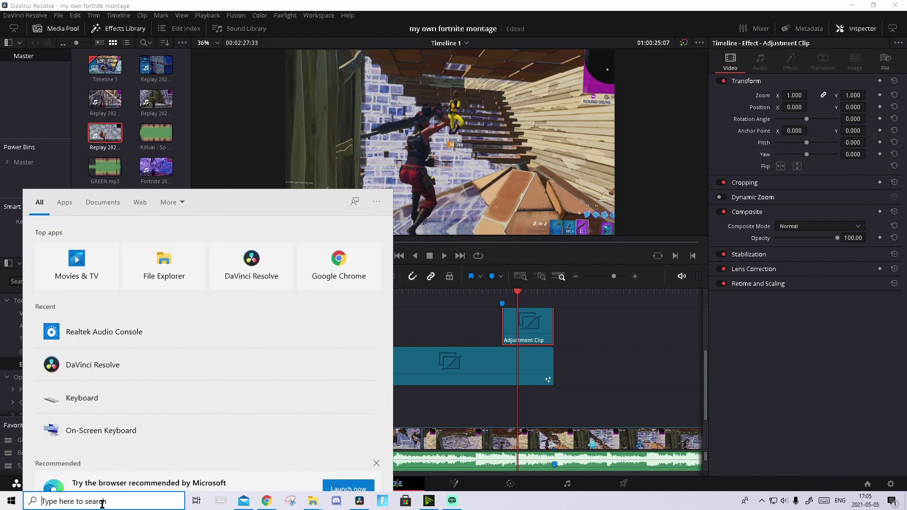
type("%")
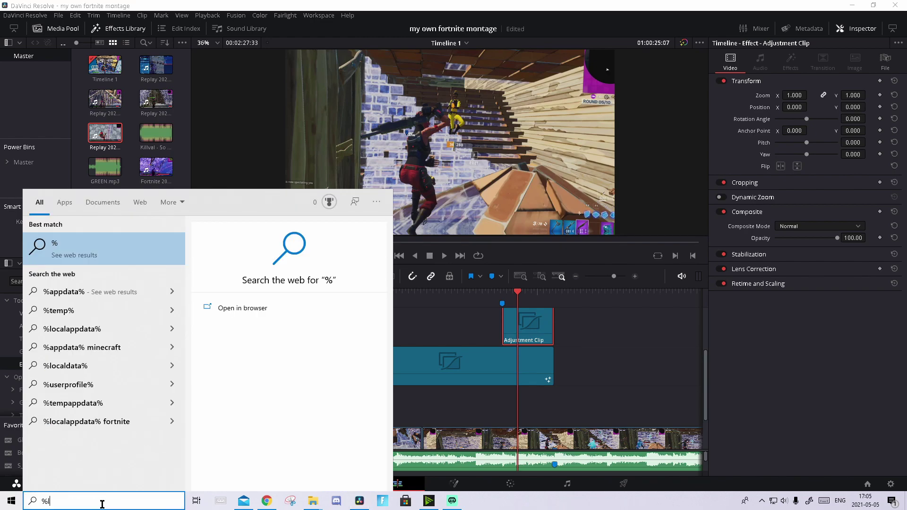
type("localapp")
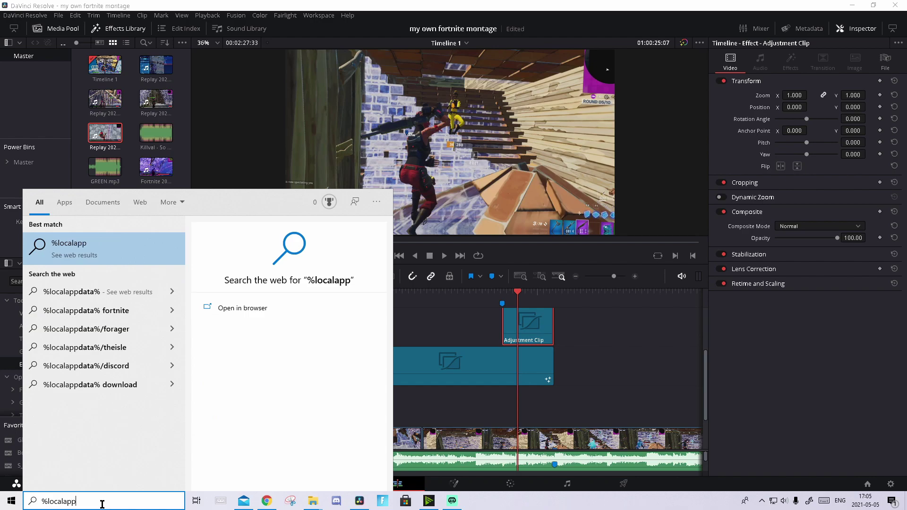
type("data%")
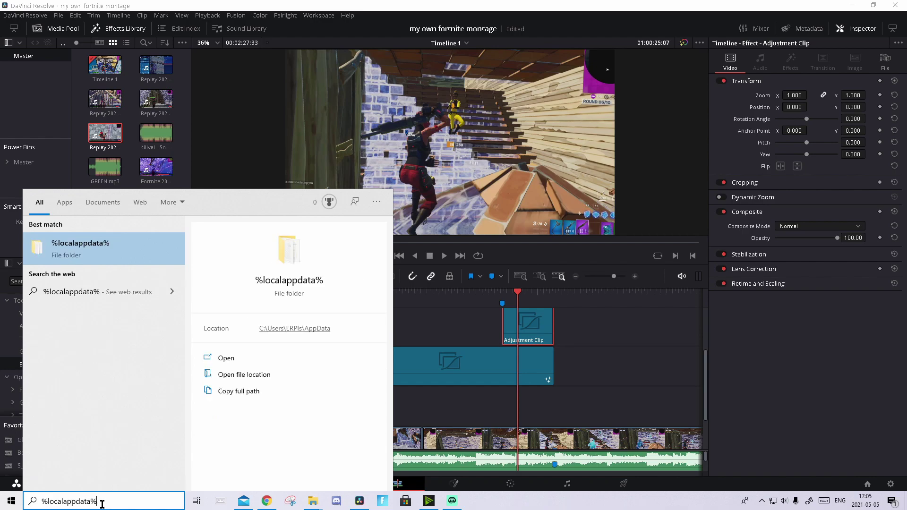
left_click(97, 246)
scroll(234, 231, "down", 1)
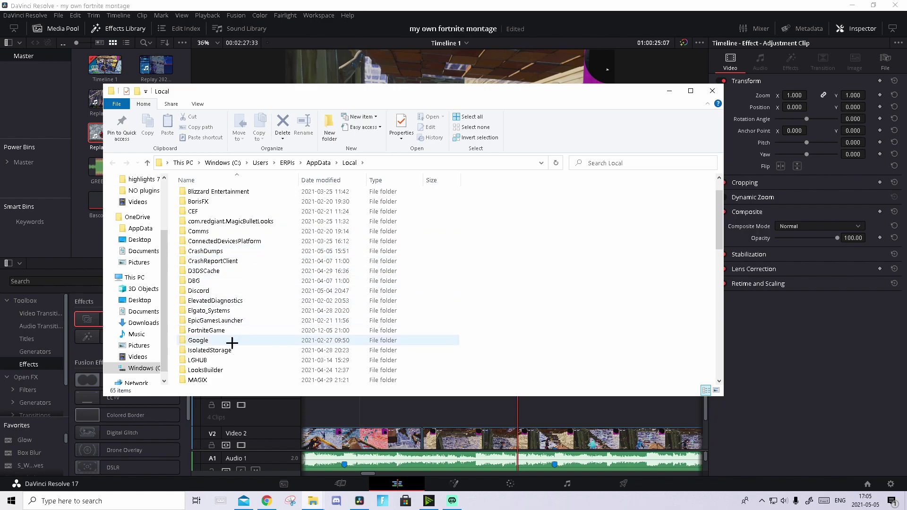
double_click(235, 368)
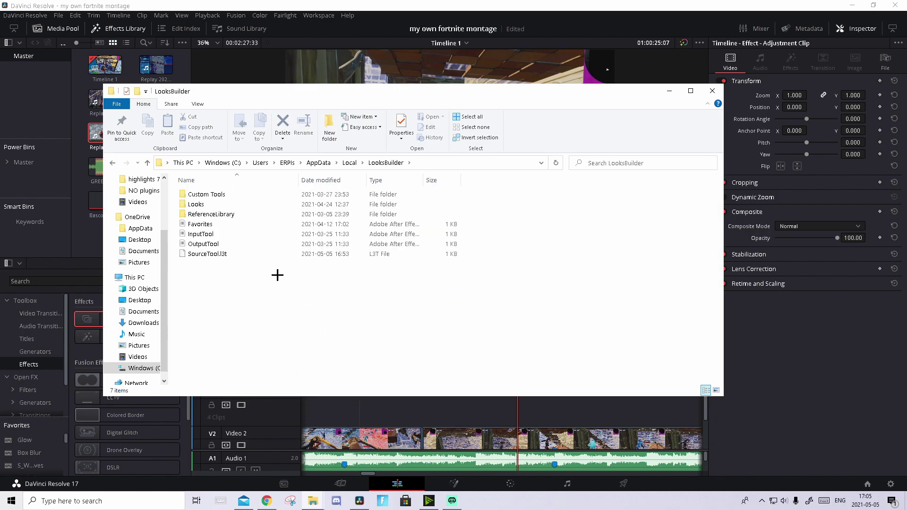
left_click(217, 204)
double_click(217, 203)
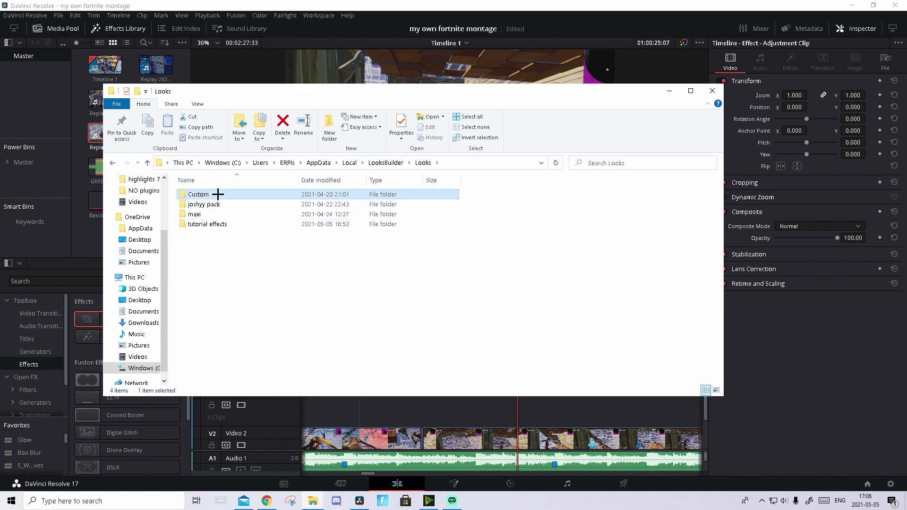
double_click(213, 194)
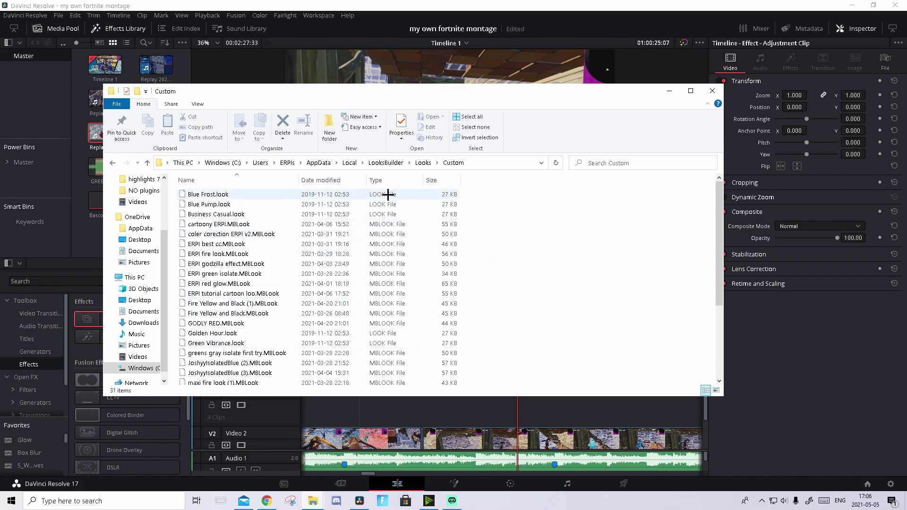
left_click(713, 91)
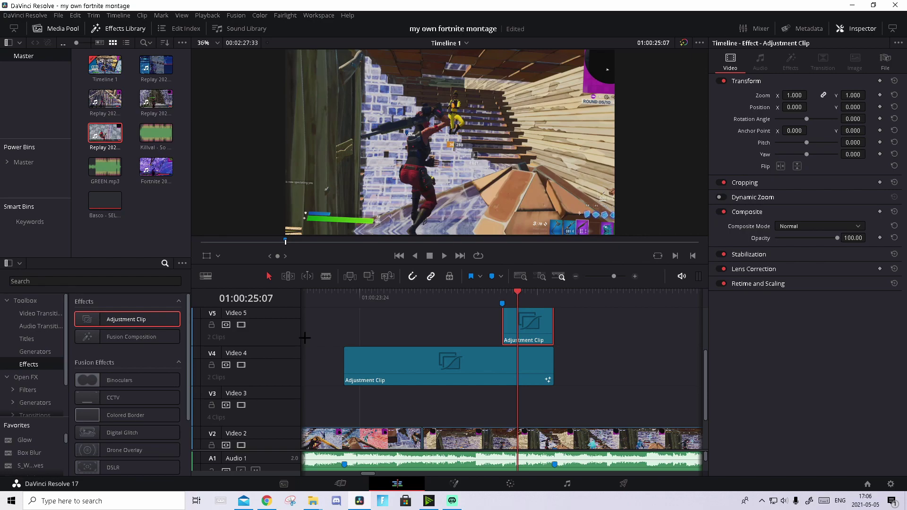
Step: Find the Magic Bullet Looks effect among the Open FX effects and apply it to the Video 5 adjustment clip
left_click(26, 377)
left_click(78, 282)
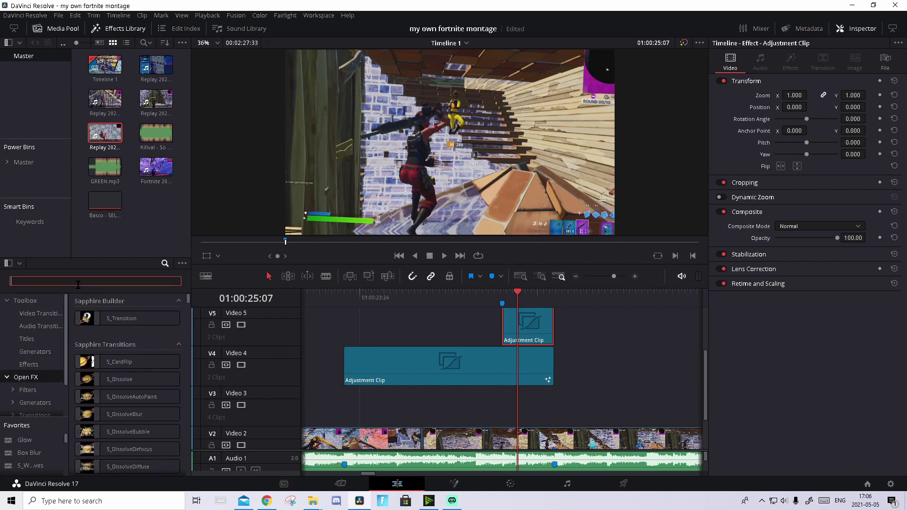
type("looks")
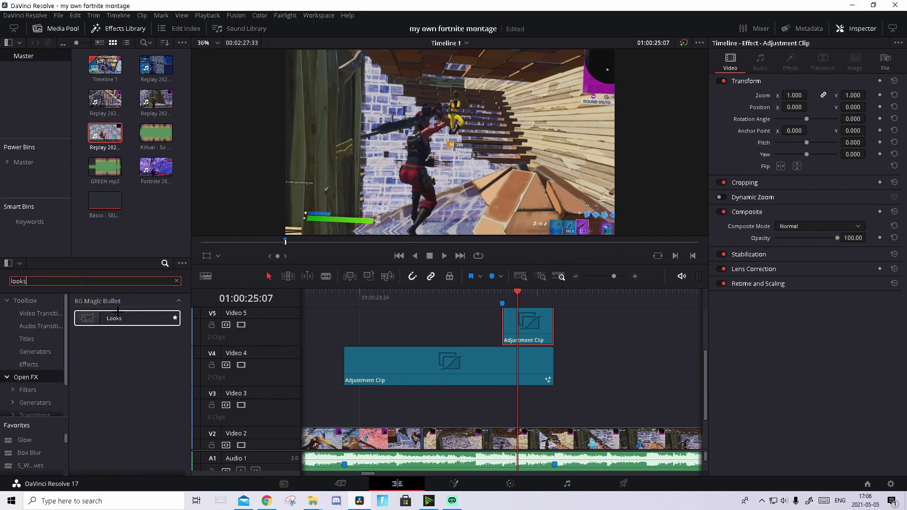
left_click_drag(135, 313, 543, 319)
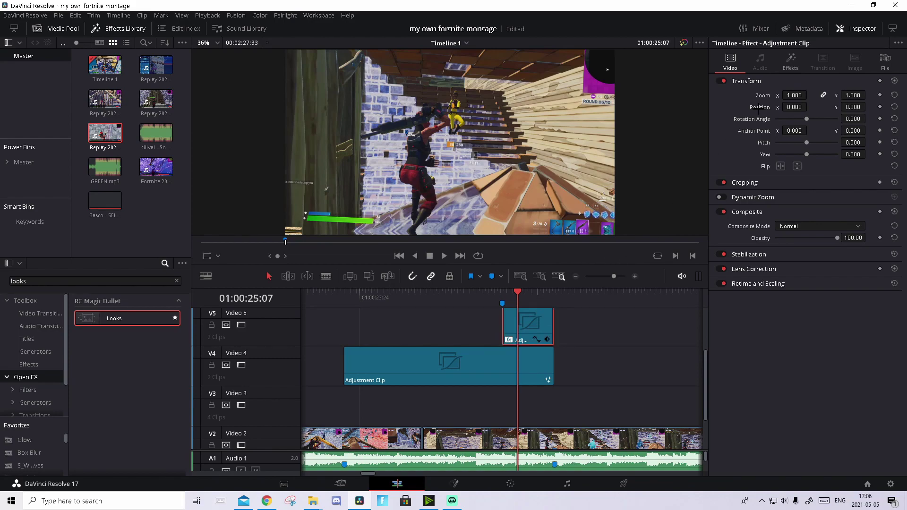
Step: Edit the look of the Video 5 adjustment clip, choosing the bestblue look ERPI preset from the tutorial effects collection, and accept it
left_click(790, 60)
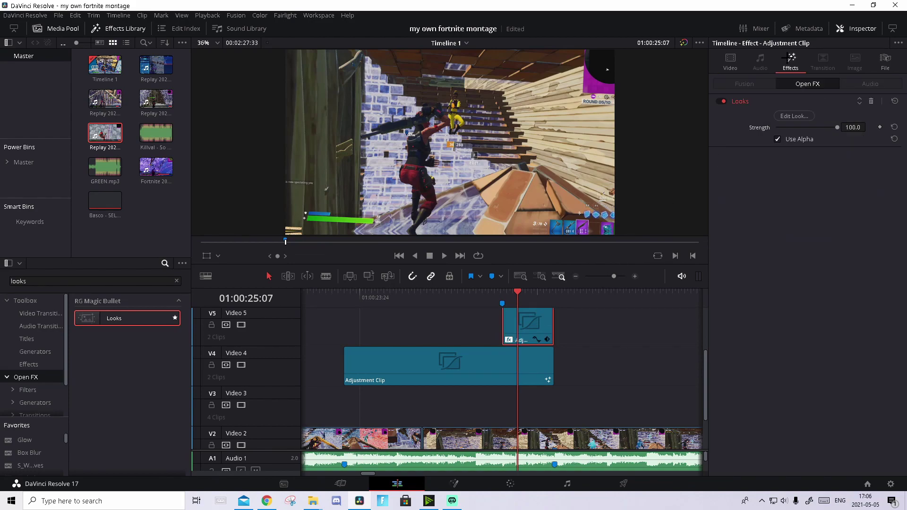
left_click(807, 118)
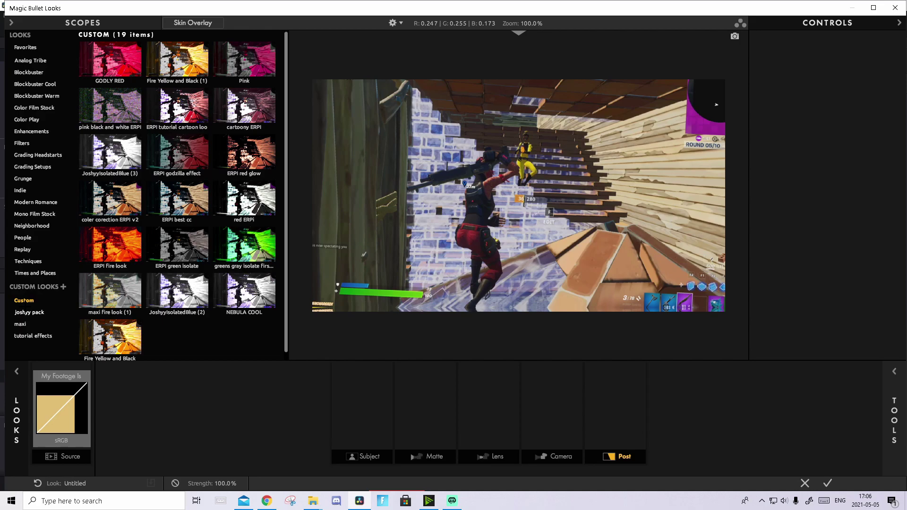
left_click(33, 336)
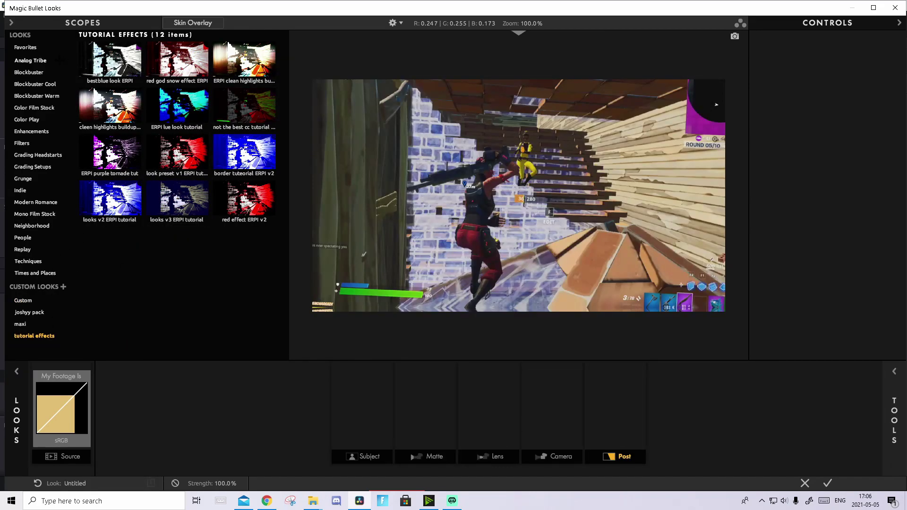
left_click(110, 61)
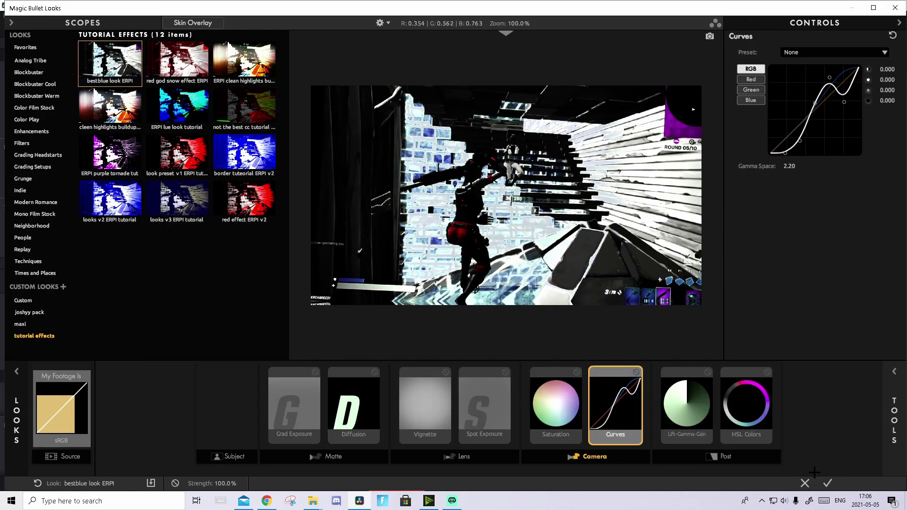
left_click(830, 483)
Step: Return the playhead to the 01:00:24:57 marker and set the Timeline Proxy Mode to Quarter Resolution
left_click(502, 295)
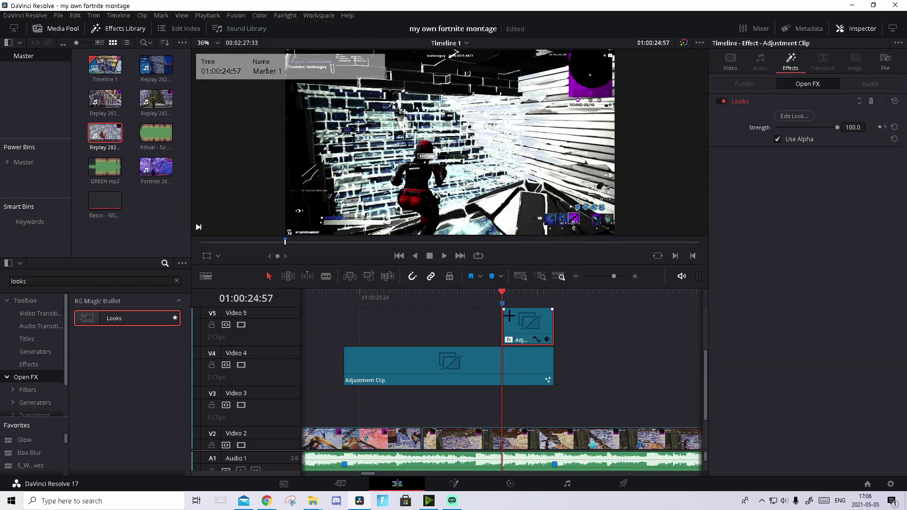
right_click(526, 326)
key("Escape")
left_click(208, 15)
mouse_move(232, 47)
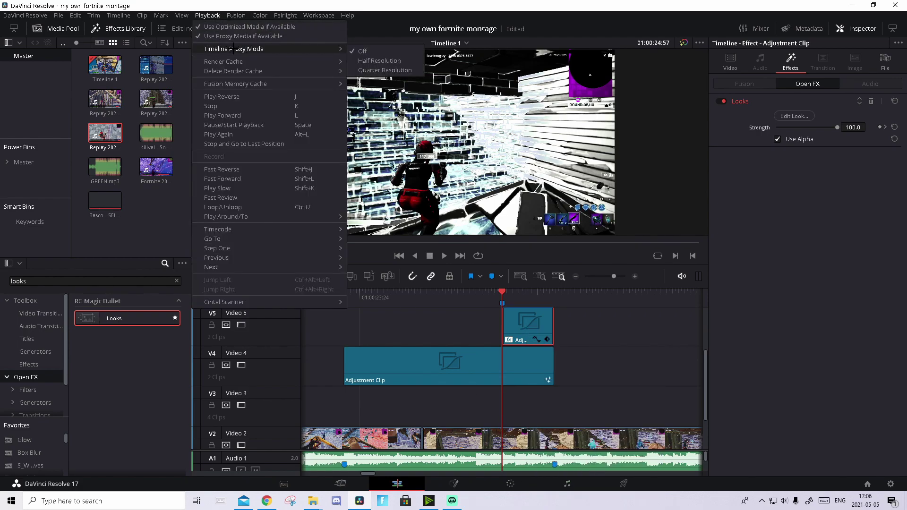
left_click(375, 72)
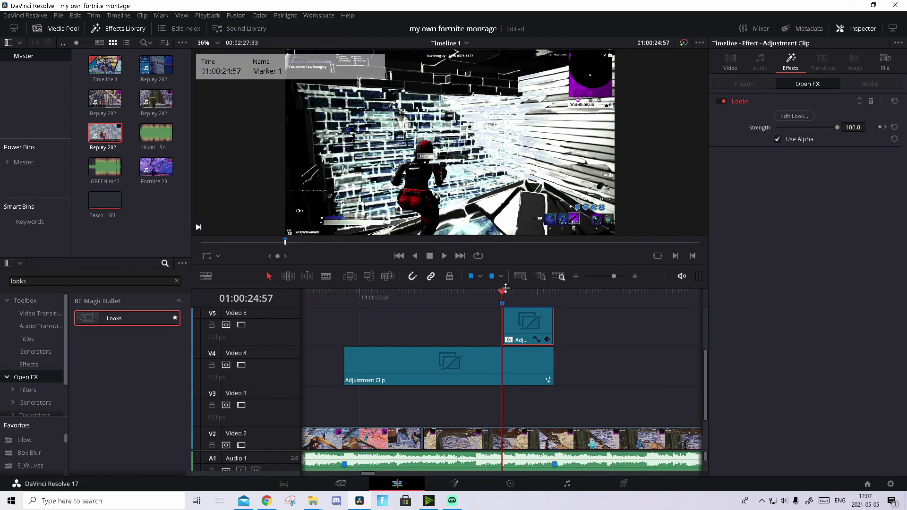
Step: Enlarge the viewer and play back the section around the timeline marker to check the look effect
left_click_drag(506, 288, 502, 301)
left_click_drag(501, 304, 483, 302)
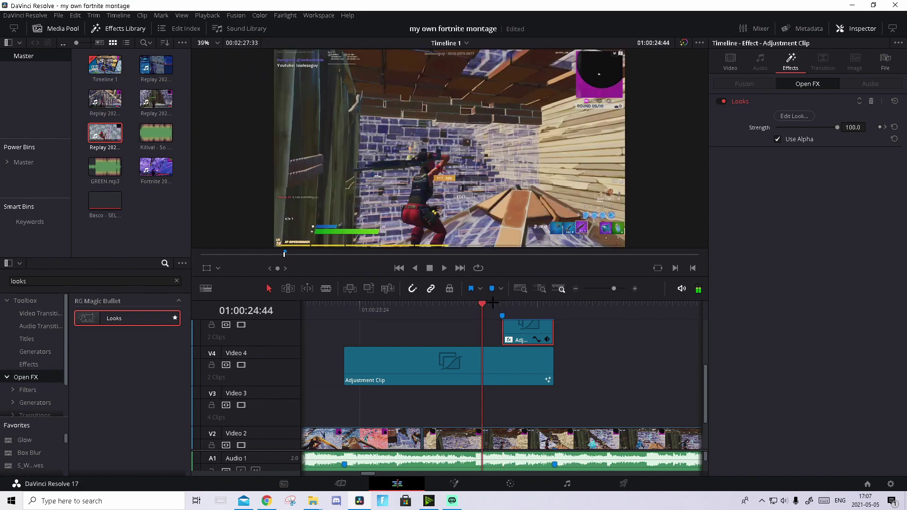
key("space")
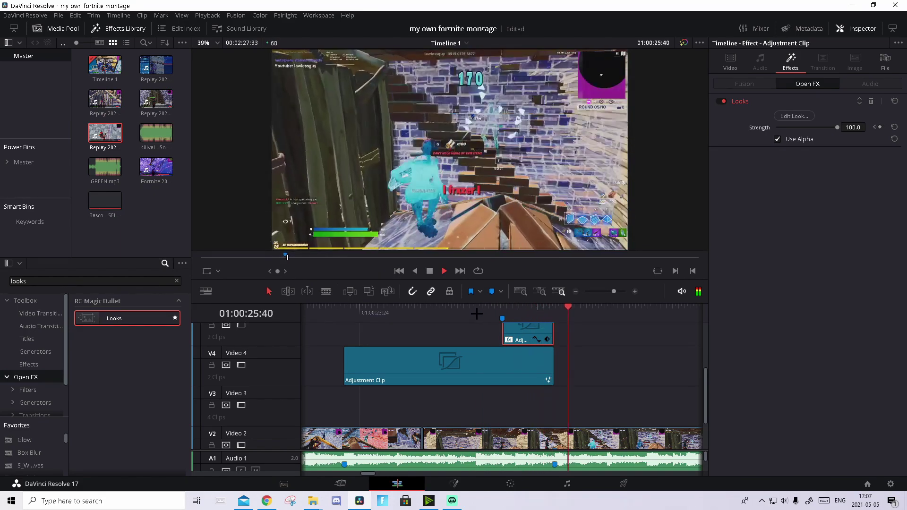
left_click(478, 313)
scroll(576, 347, "up", 2)
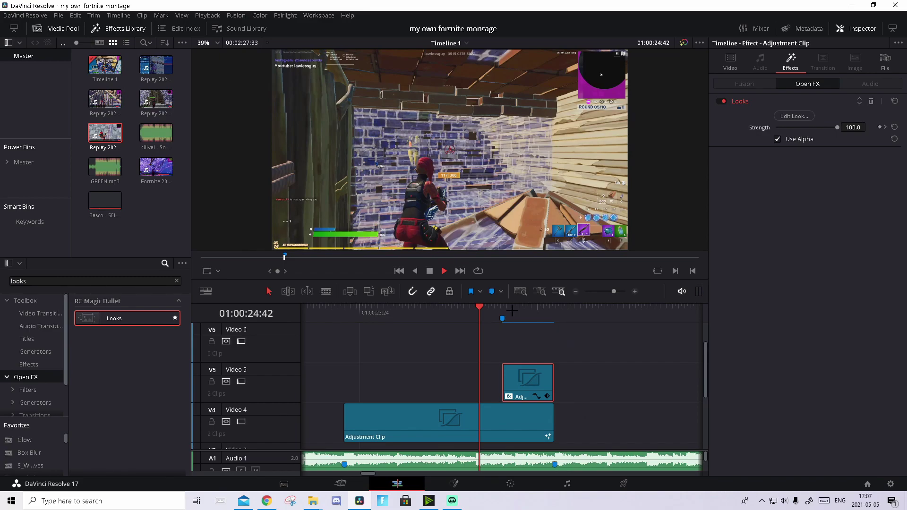
left_click(523, 323)
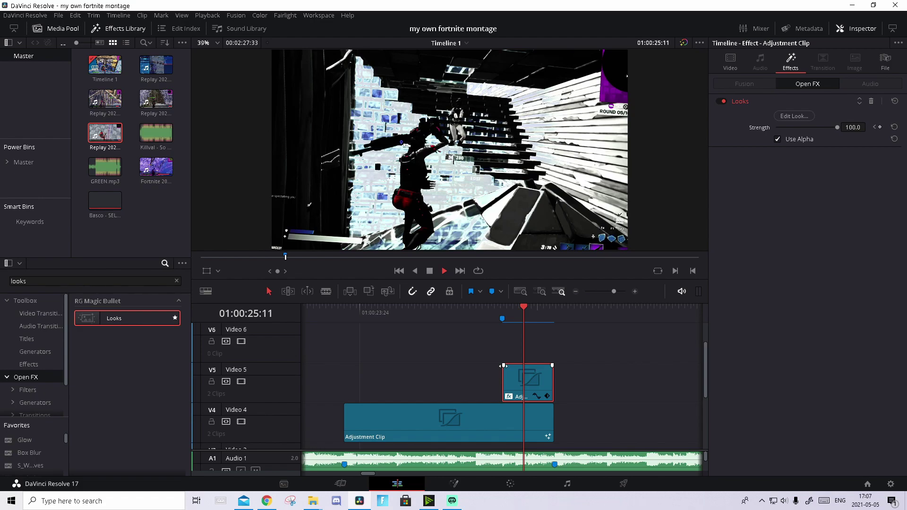
Step: Add a short fade-in to the start of the Video 5 adjustment clip and preview the look fading in
left_click_drag(504, 365, 520, 365)
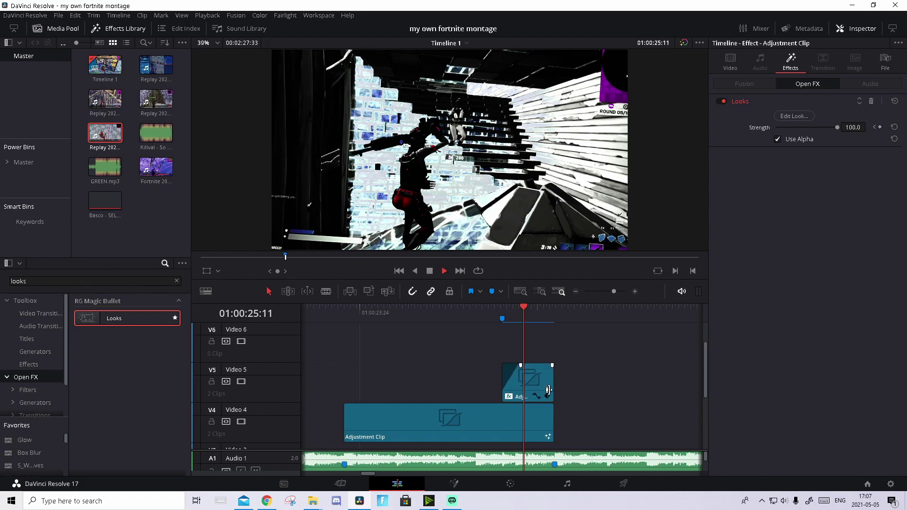
left_click(502, 310)
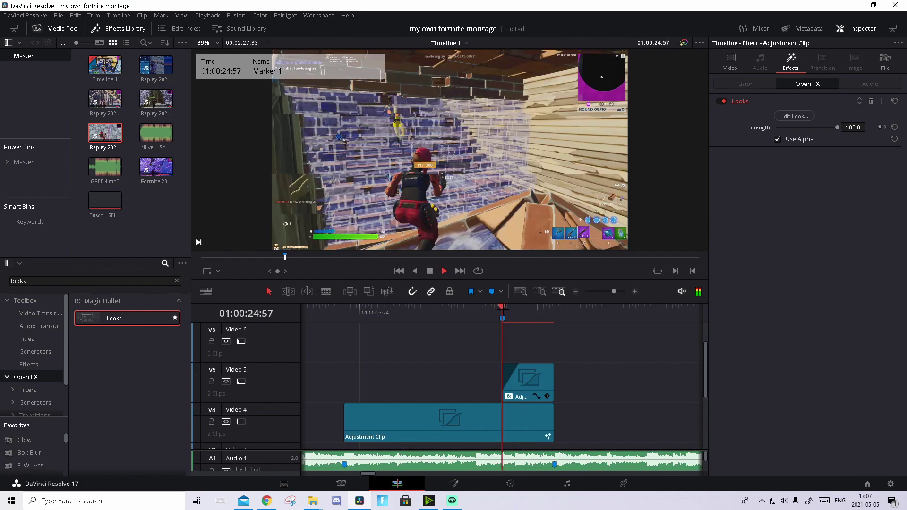
left_click(471, 308)
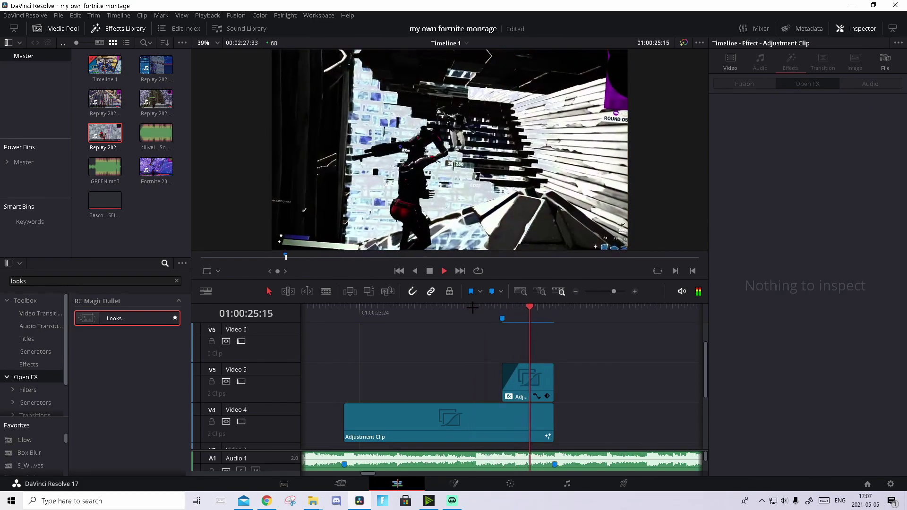
left_click(523, 365)
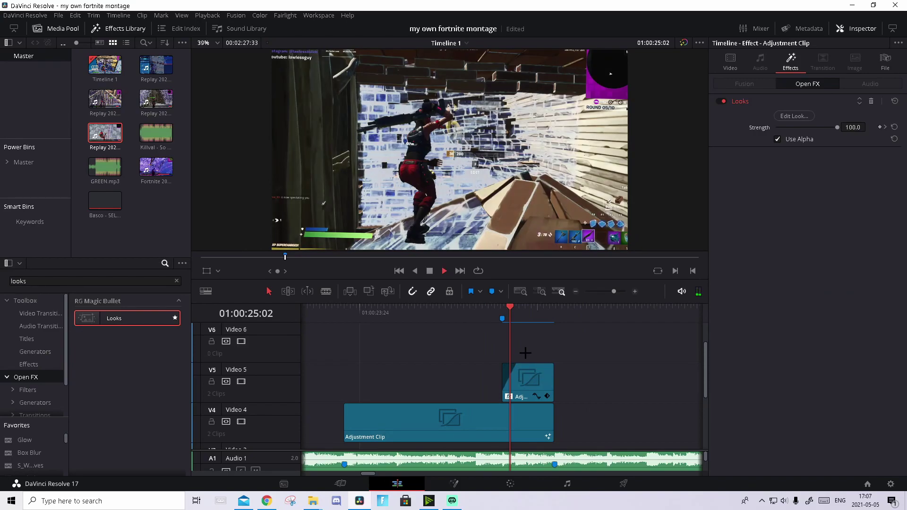
left_click(495, 313)
key("space")
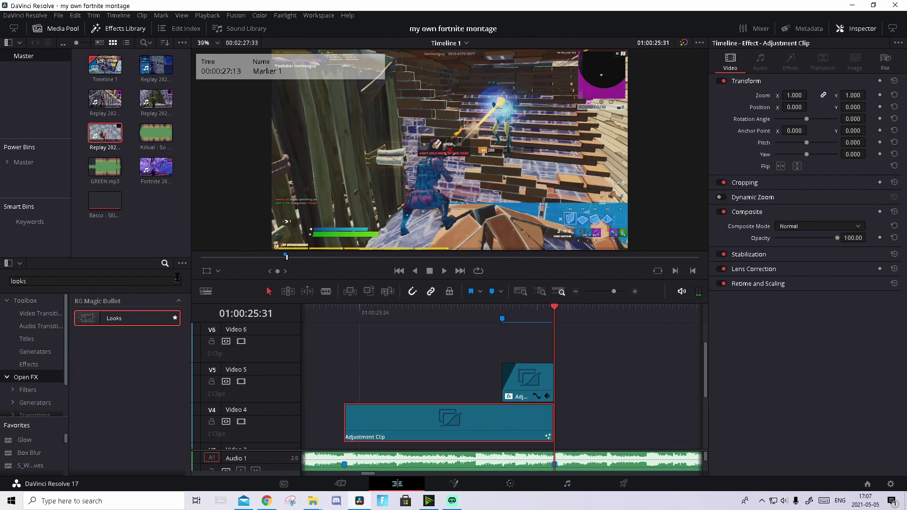
Step: Add another Adjustment Clip on Video 4 directly after the existing one, starting at the 01:00:25:31 shot marker
left_click(177, 279)
left_click(37, 364)
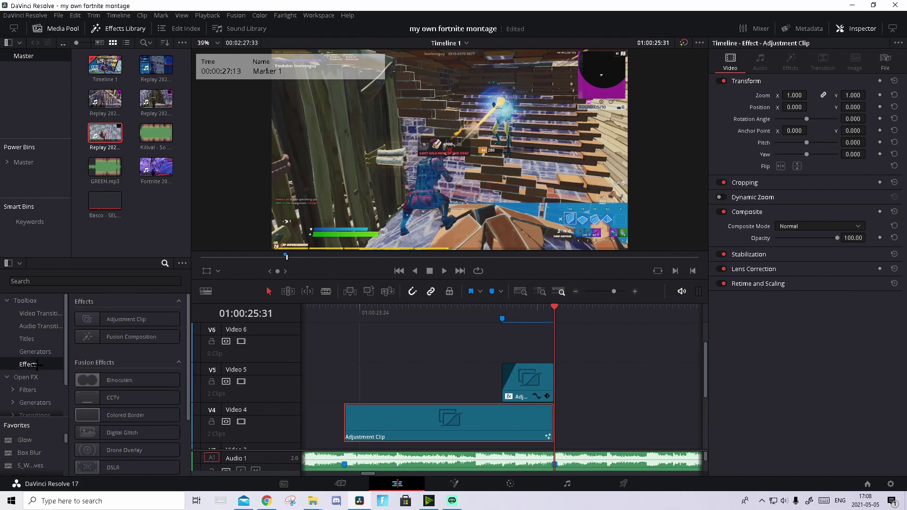
left_click_drag(126, 320, 578, 380)
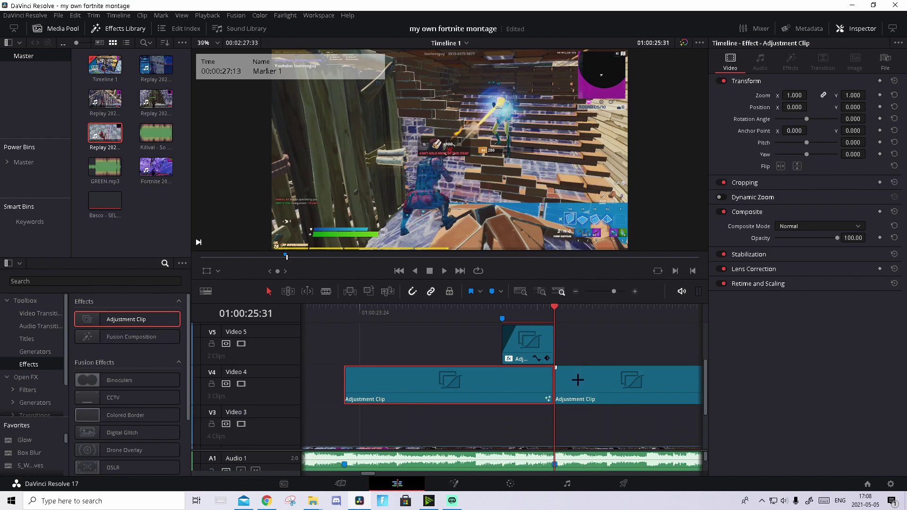
left_click(585, 373)
Step: In Fusion, insert the preset CameraShake and Glow nodes between MediaIn1 and MediaOut1 of the new adjustment clip, and return to the timeline
left_click(575, 307)
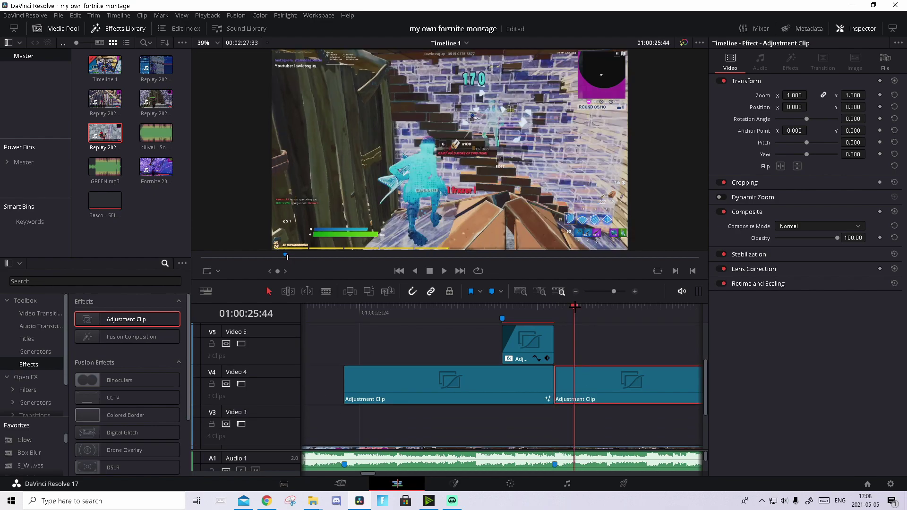
left_click(456, 486)
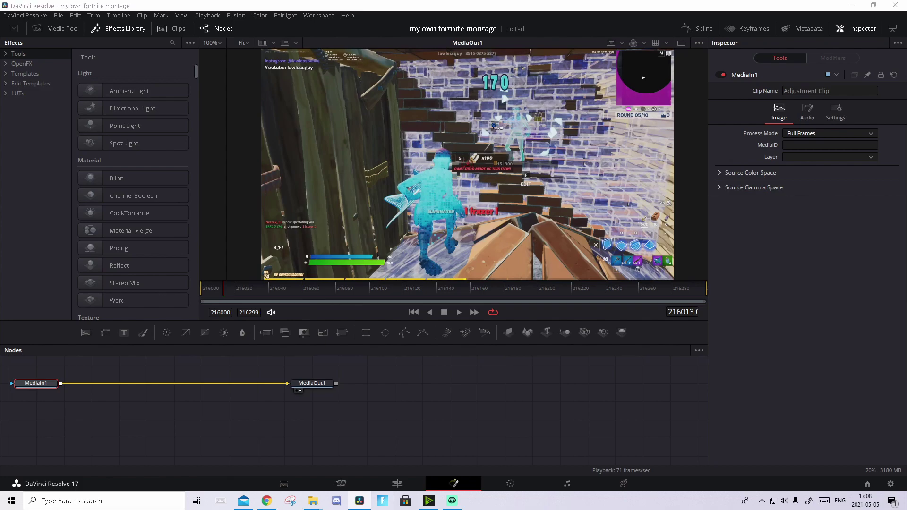
left_click_drag(269, 324, 182, 383)
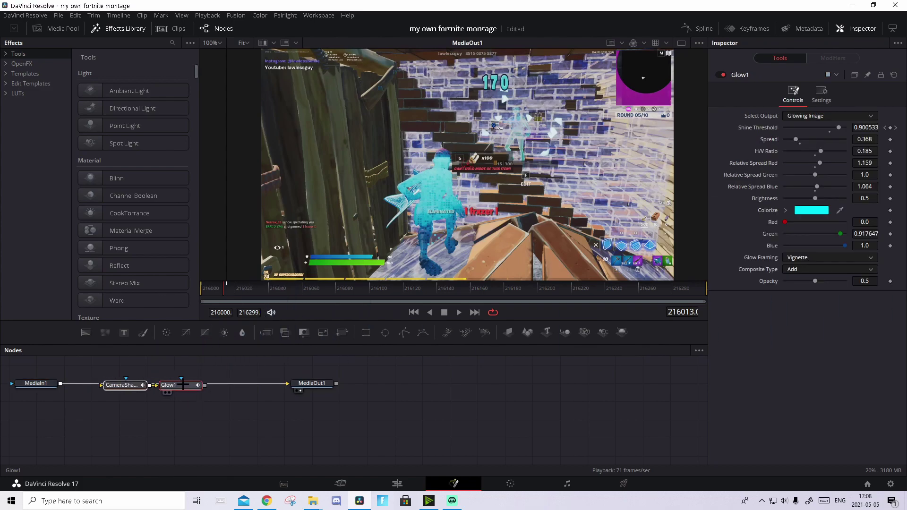
left_click_drag(285, 383, 128, 383)
left_click_drag(208, 384, 312, 383)
left_click(397, 484)
Step: Play back the section across the shot marker at 01:00:25:31 to check the look fade, shake and glow effects
left_click(556, 310)
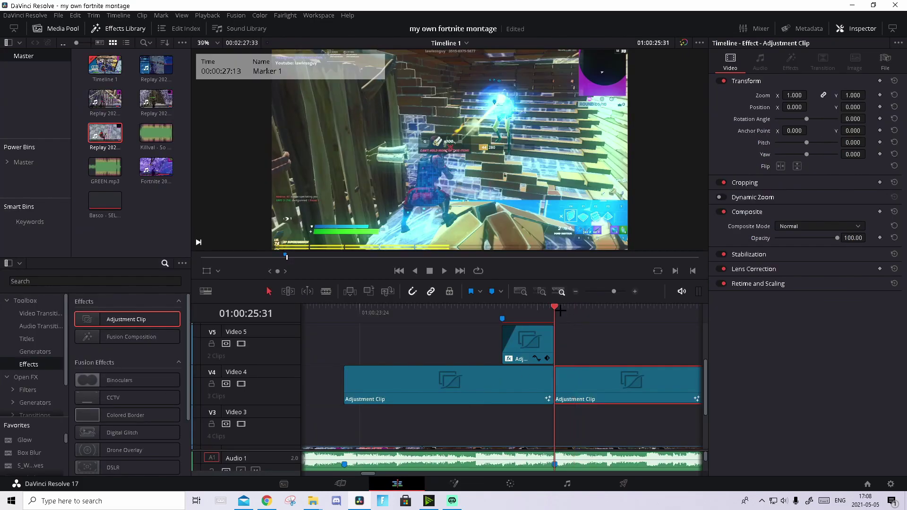
left_click(556, 310)
left_click(554, 310)
left_click(555, 311)
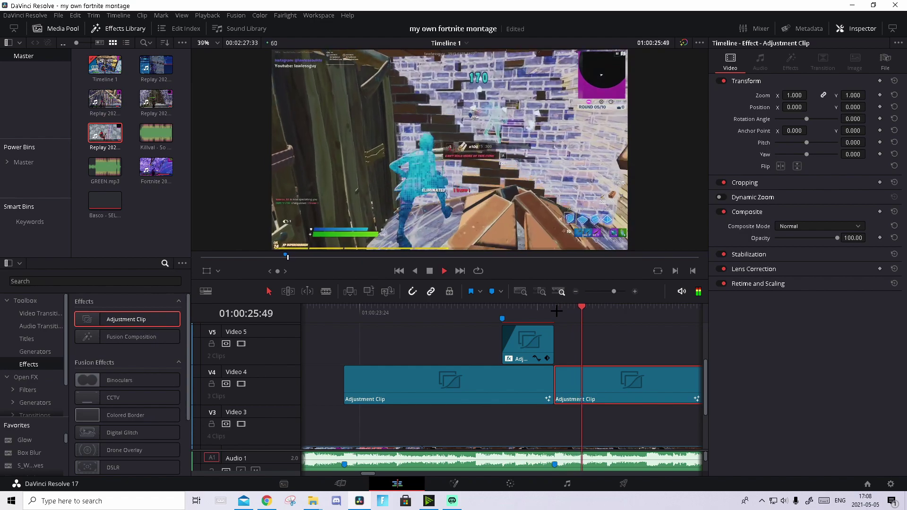
left_click(554, 311)
left_click(479, 309)
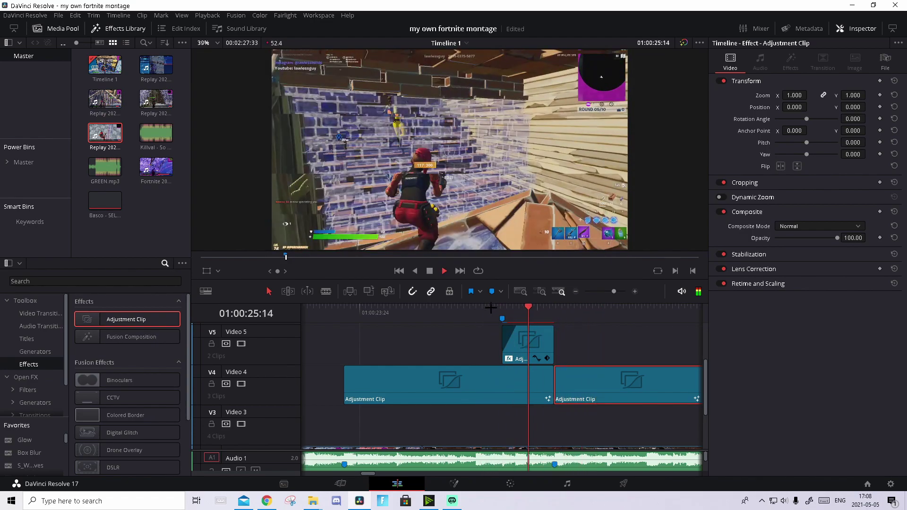
left_click(503, 315)
key("space")
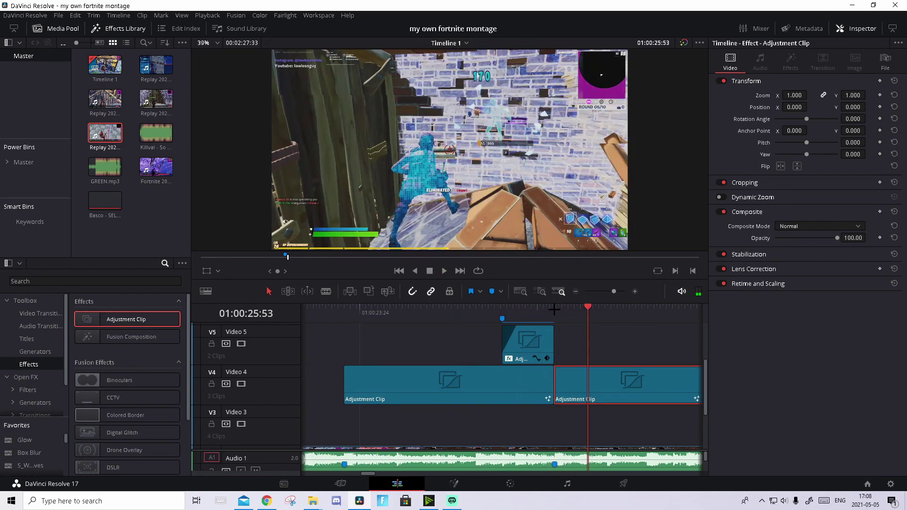